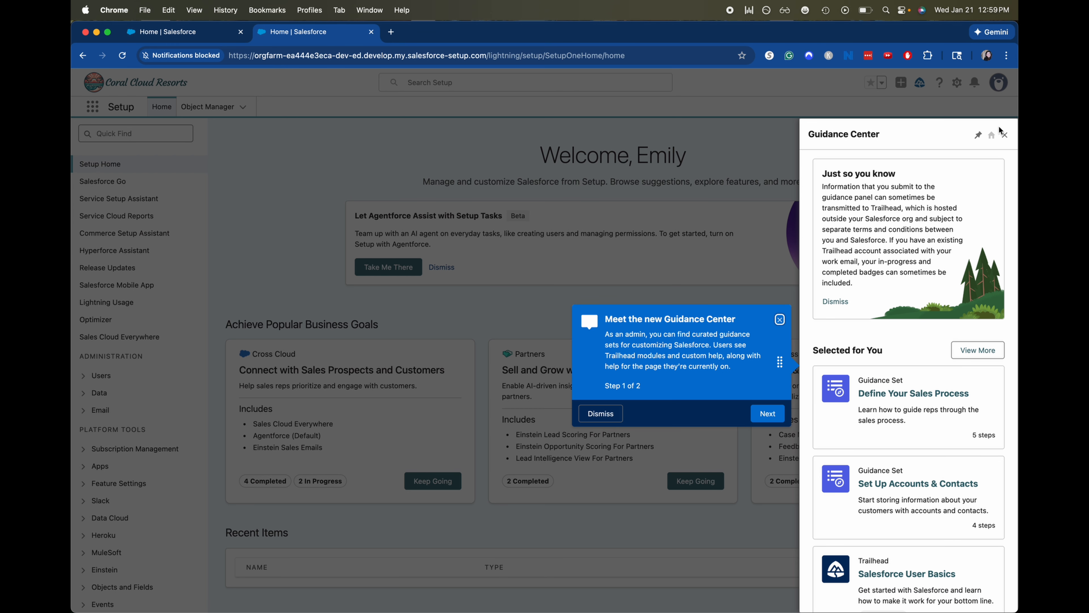
# Close the Guidance Center, search Setup for "agent" and open the Agentforce Agents page.
pyautogui.click(1004, 134)
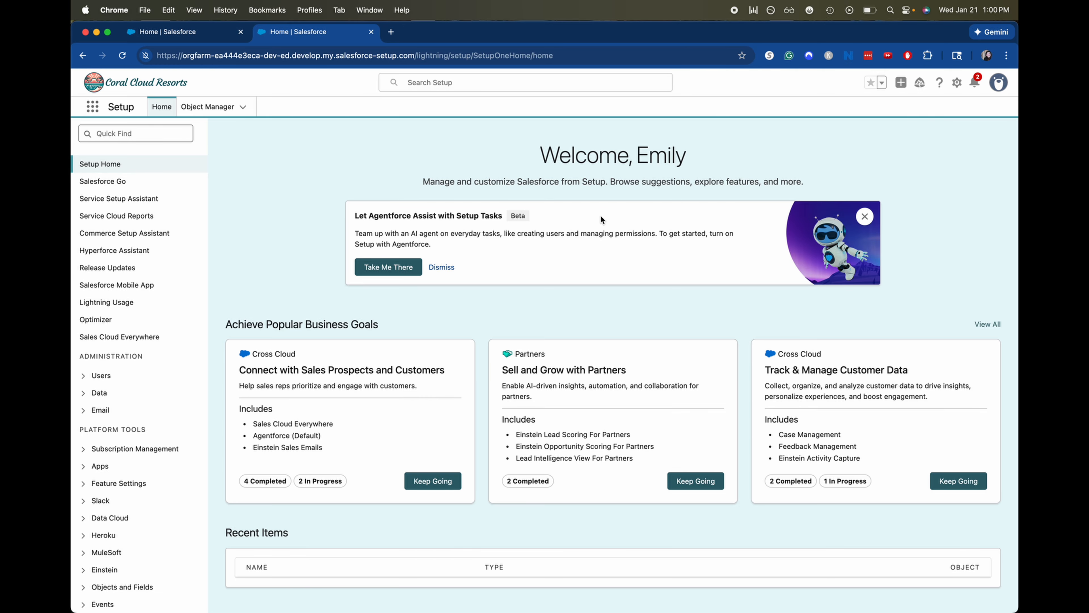
pyautogui.click(182, 129)
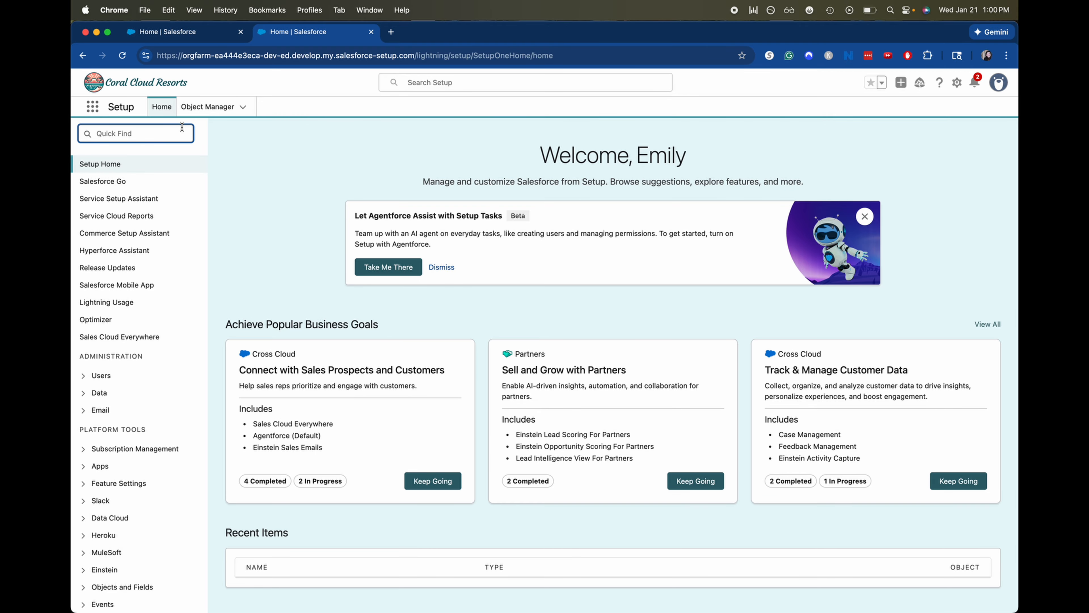
pyautogui.write('agfor')
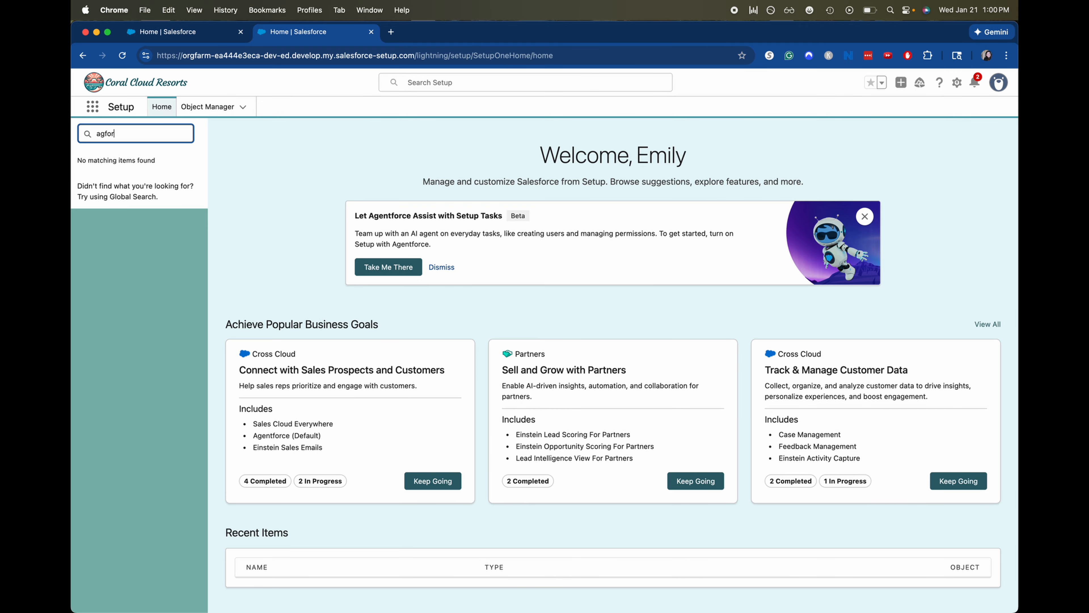
pyautogui.press('BackSpace')
pyautogui.press('BackSpace')
pyautogui.press('BackSpace')
pyautogui.write('ent')
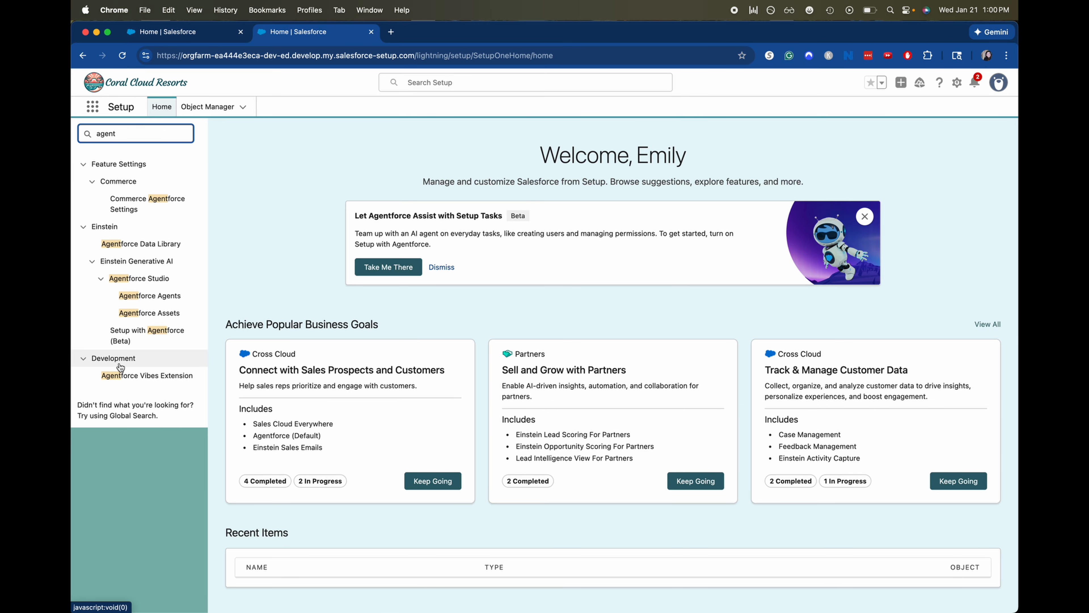
pyautogui.click(133, 296)
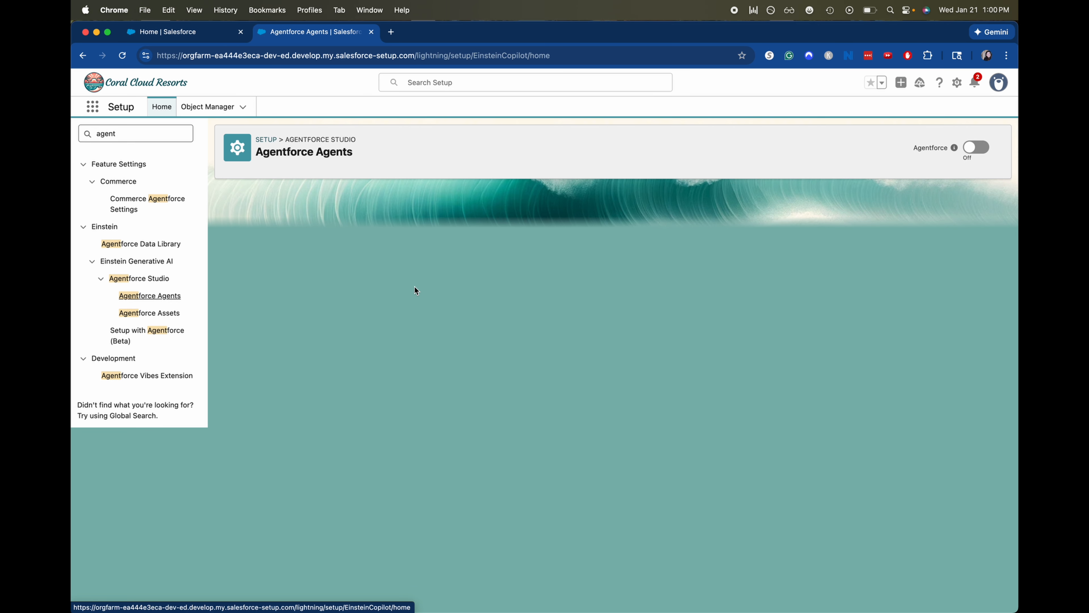
# Turn on Agentforce for the org and dismiss the browser's notification permission request.
pyautogui.click(978, 147)
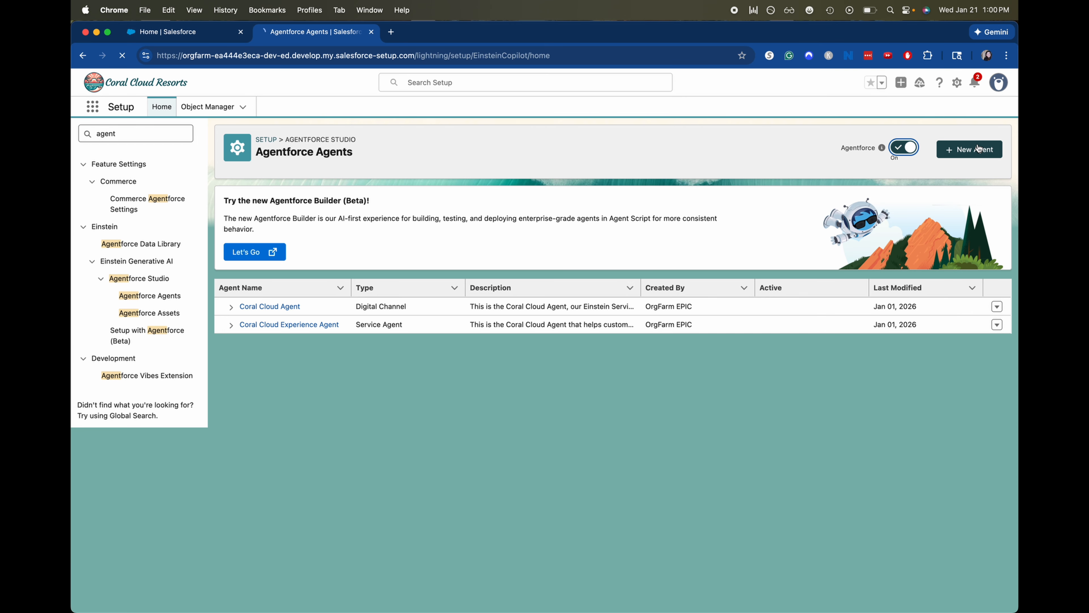
pyautogui.click(978, 149)
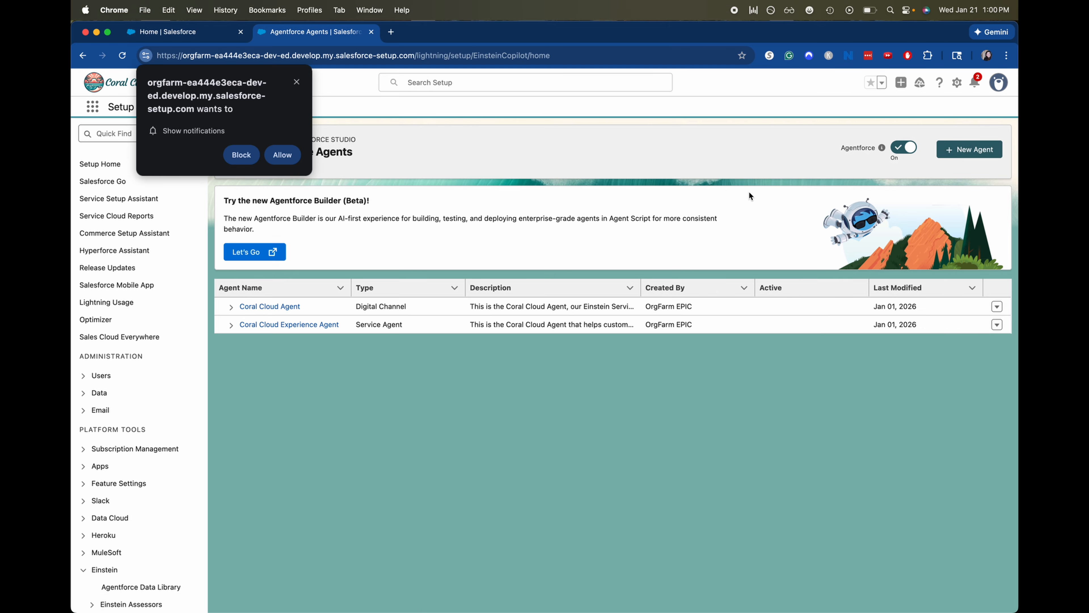
pyautogui.click(297, 82)
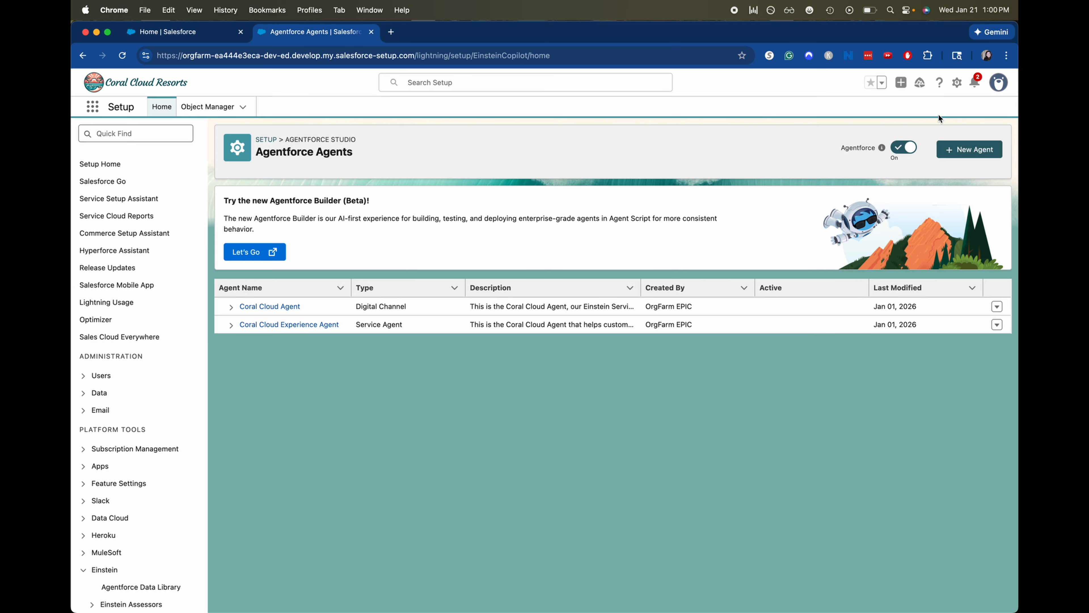
# Start a new agent from the Agentforce Service Agent template and proceed to topic selection.
pyautogui.click(948, 149)
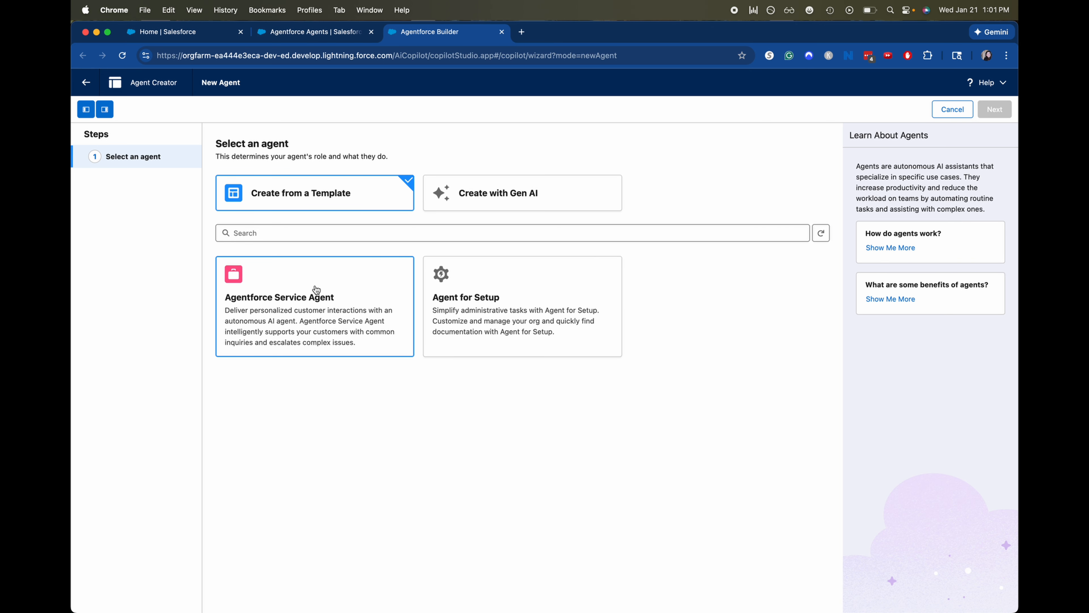
pyautogui.click(316, 289)
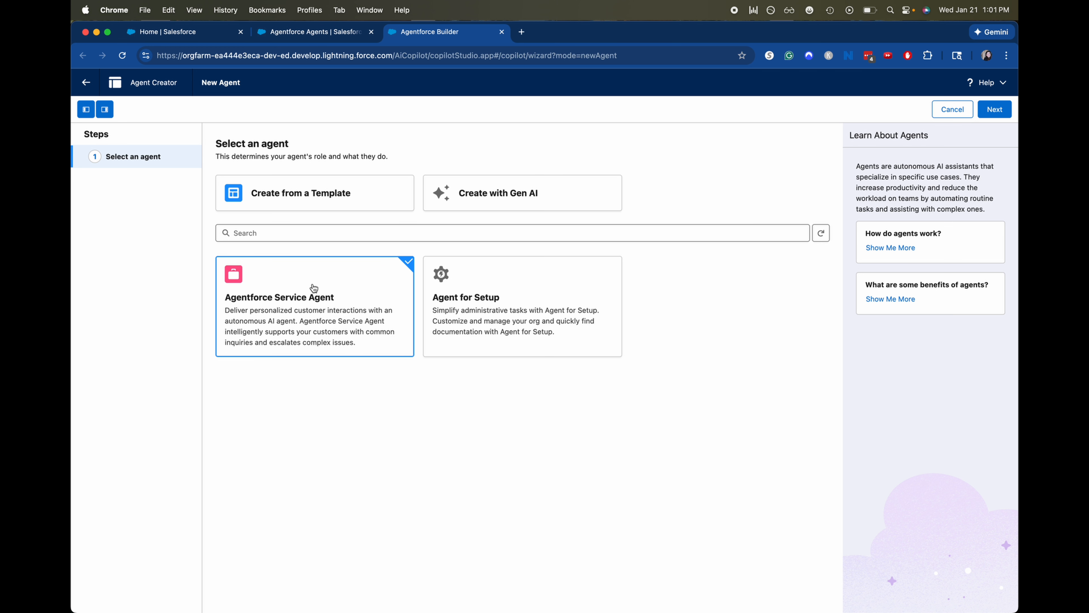
pyautogui.click(994, 109)
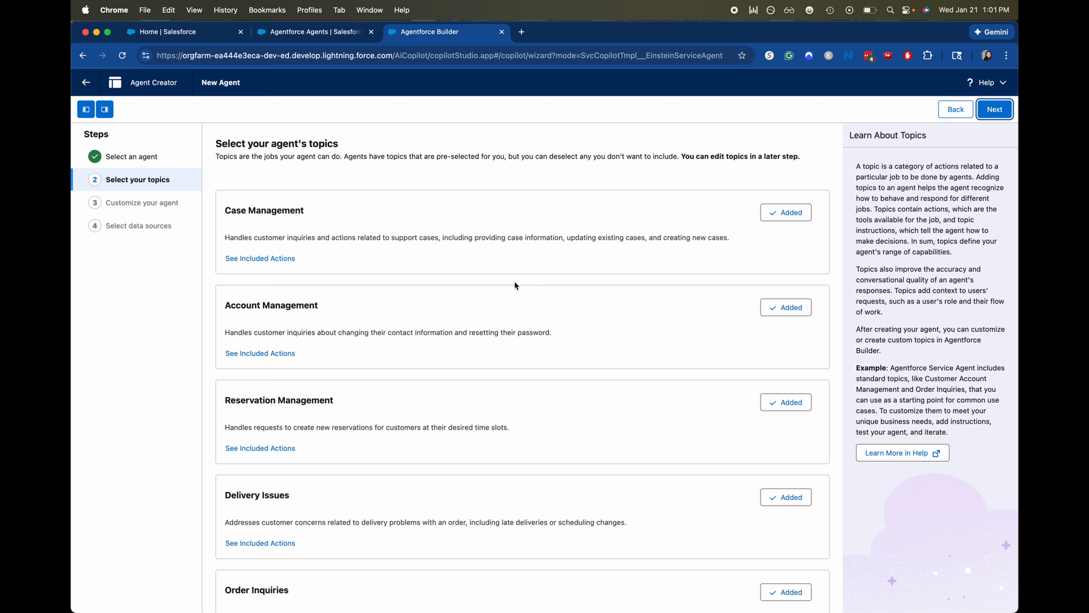
# Review the preselected agent topics, keep all of them added and continue to the agent customization.
pyautogui.scroll(-5, 515, 282)
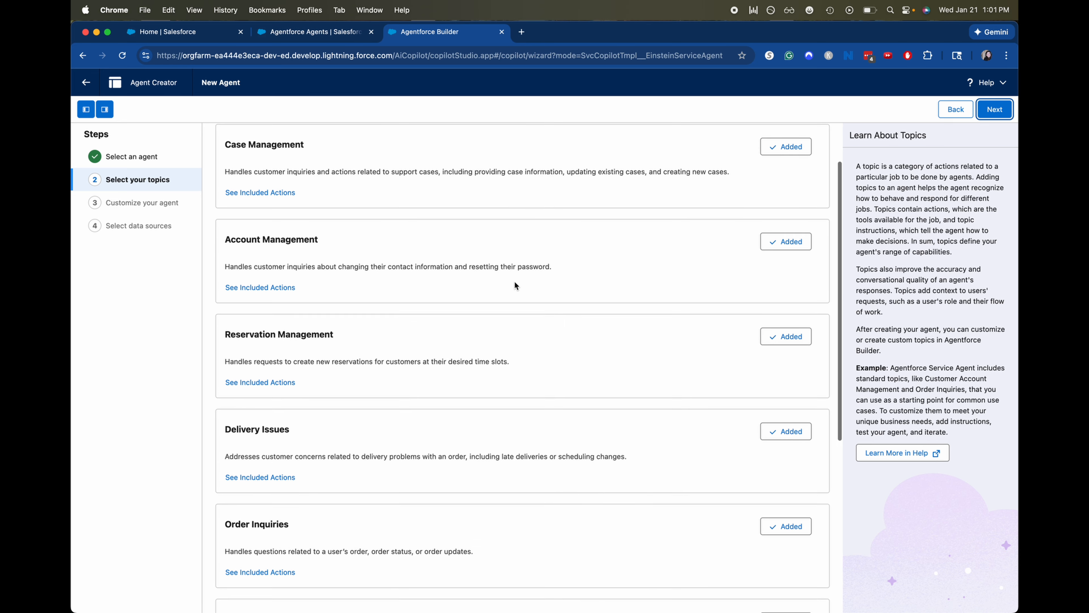
pyautogui.scroll(-3, 515, 285)
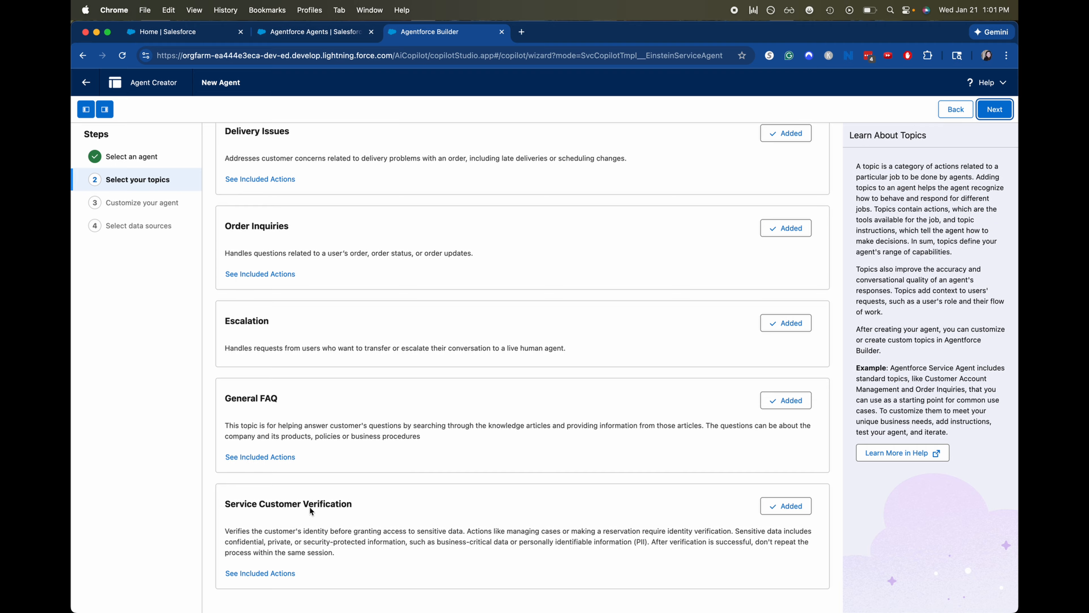
pyautogui.scroll(8, 432, 530)
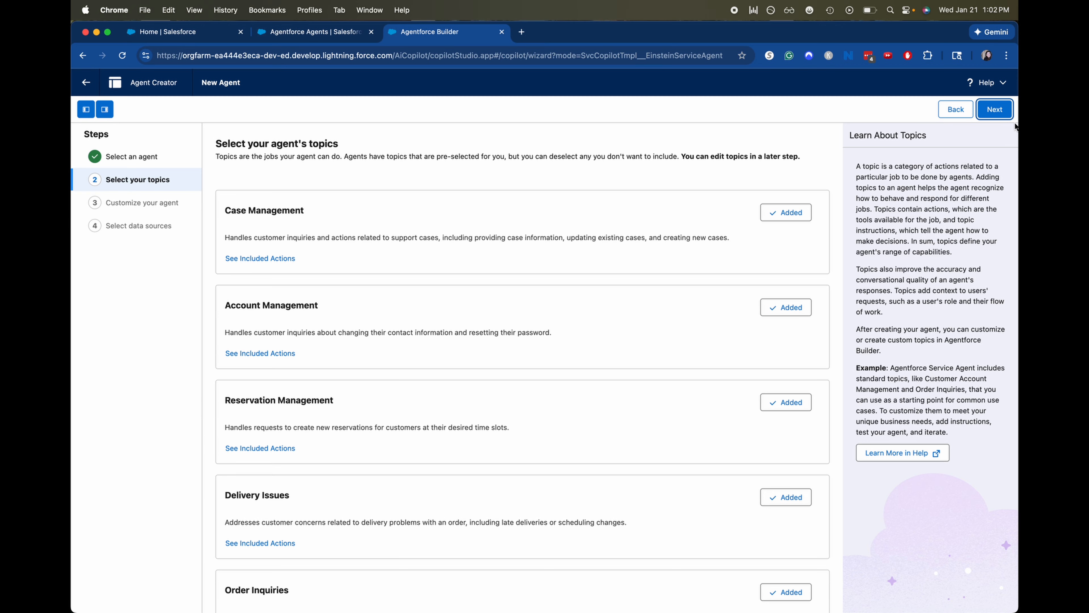
pyautogui.click(1008, 113)
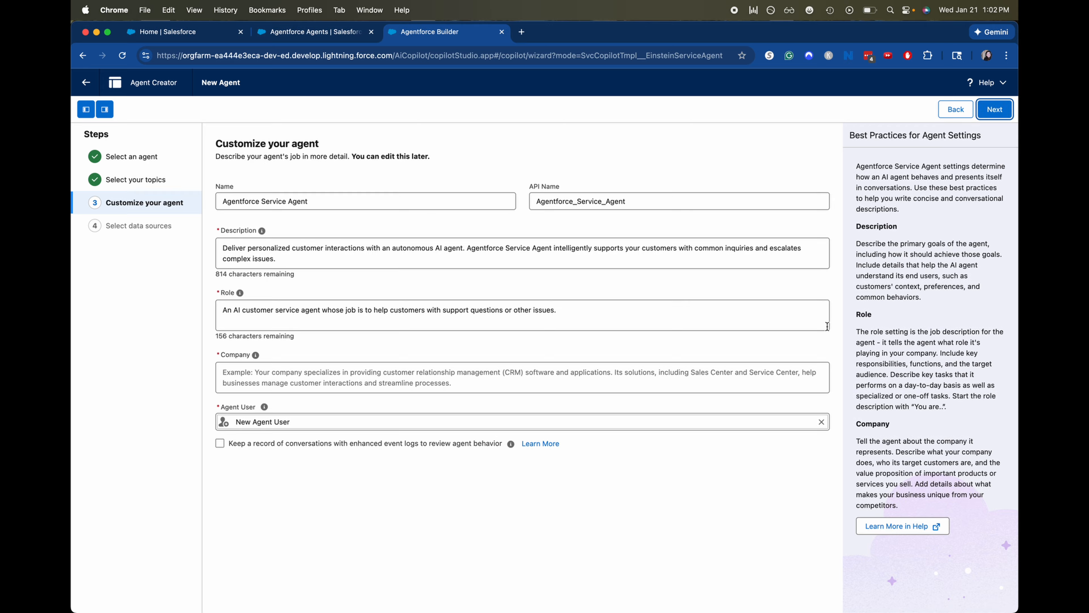
# Begin the agent's company description with "We are a vacation rental company that handles multiple locations.".
pyautogui.click(650, 387)
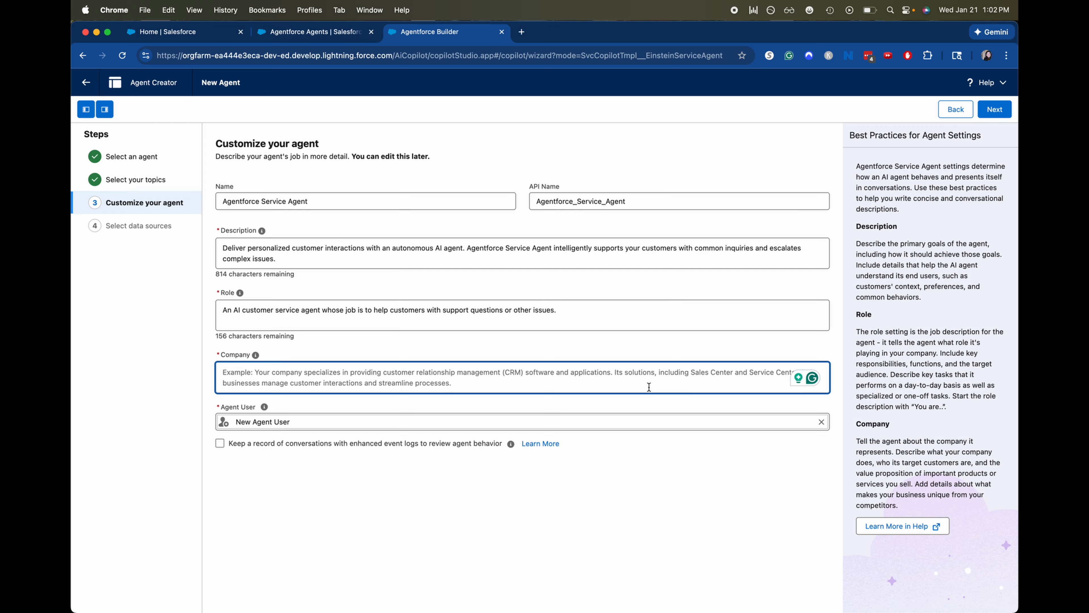
pyautogui.write('We are a ve')
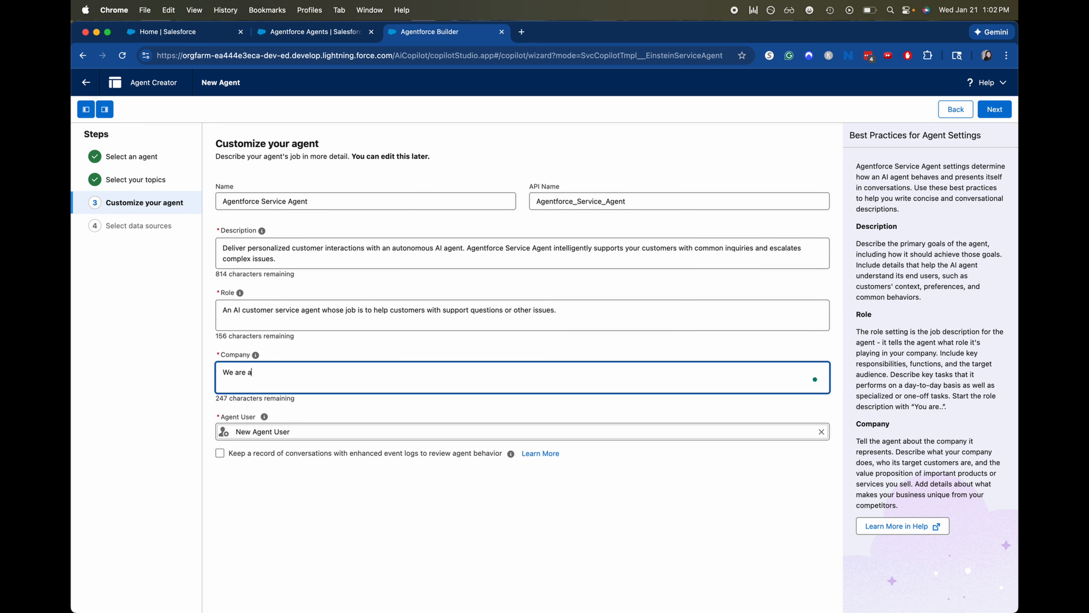
pyautogui.press('BackSpace')
pyautogui.write('acti')
pyautogui.press('BackSpace')
pyautogui.press('BackSpace')
pyautogui.write('ation rental coma')
pyautogui.press('BackSpace')
pyautogui.write('pany that ha')
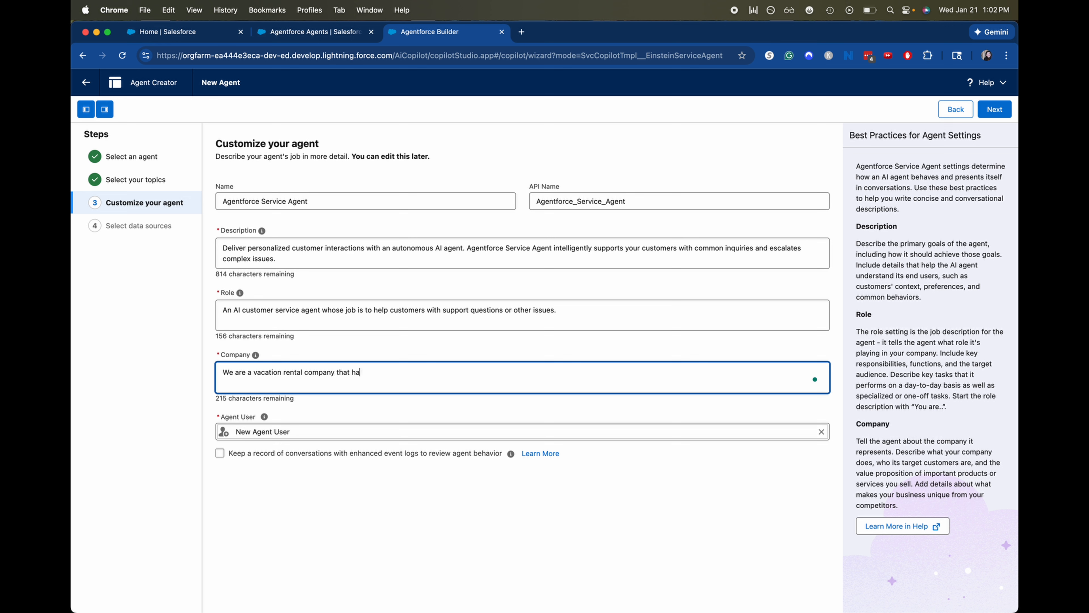
pyautogui.write('ndles multiple locatios')
pyautogui.press('BackSpace')
pyautogui.press('BackSpace')
pyautogui.write('ns. ')
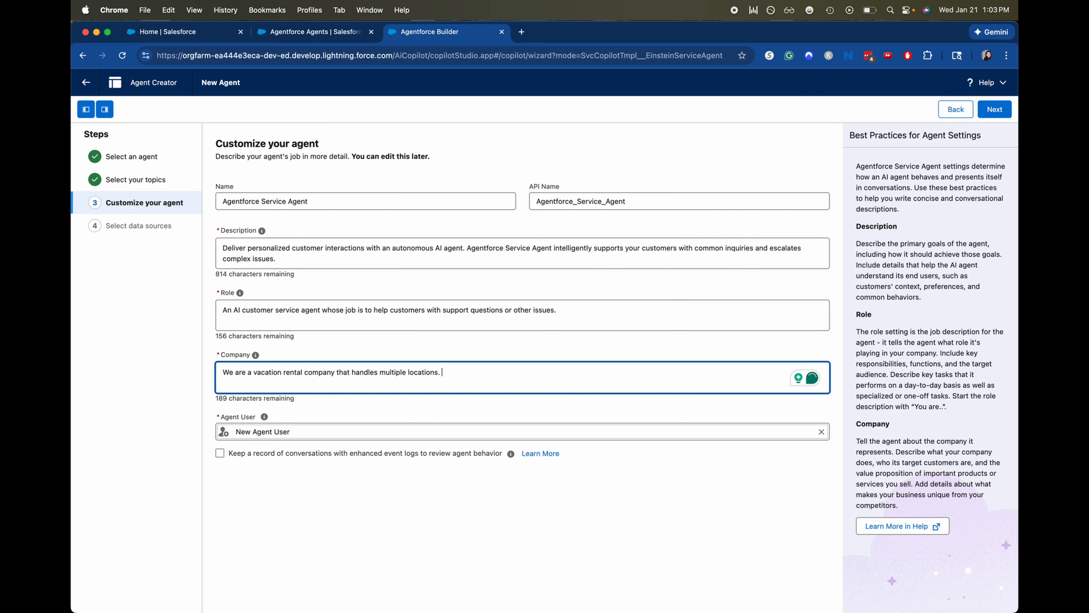
# Add "We pride ourselves on kindness and fantastic customer experiences." to the company description, accepting the suggested spelling correction.
pyautogui.write('We pride ourselv')
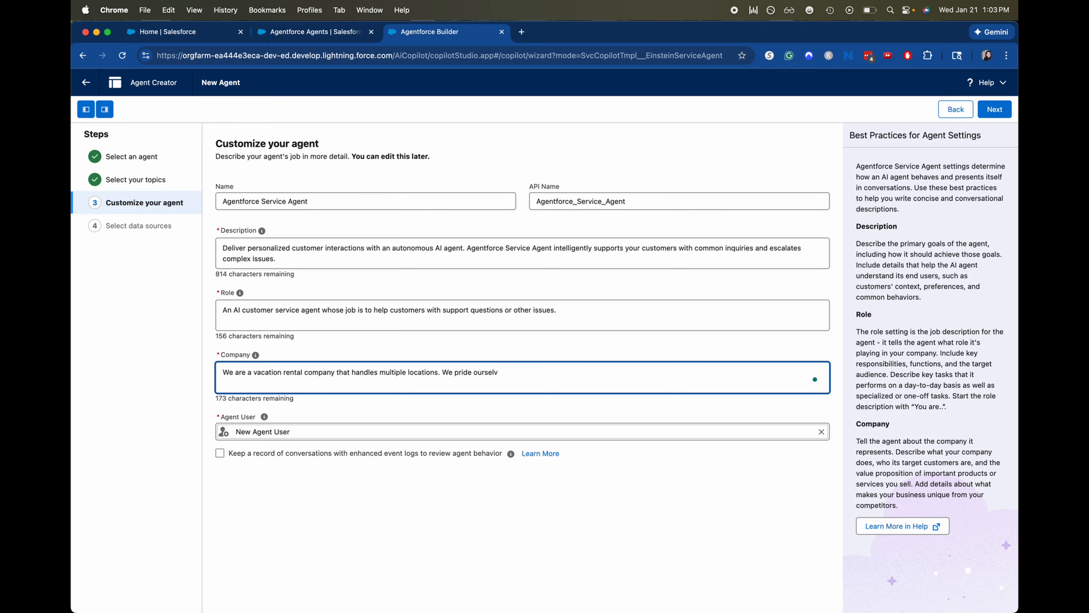
pyautogui.write('es on kindness and ')
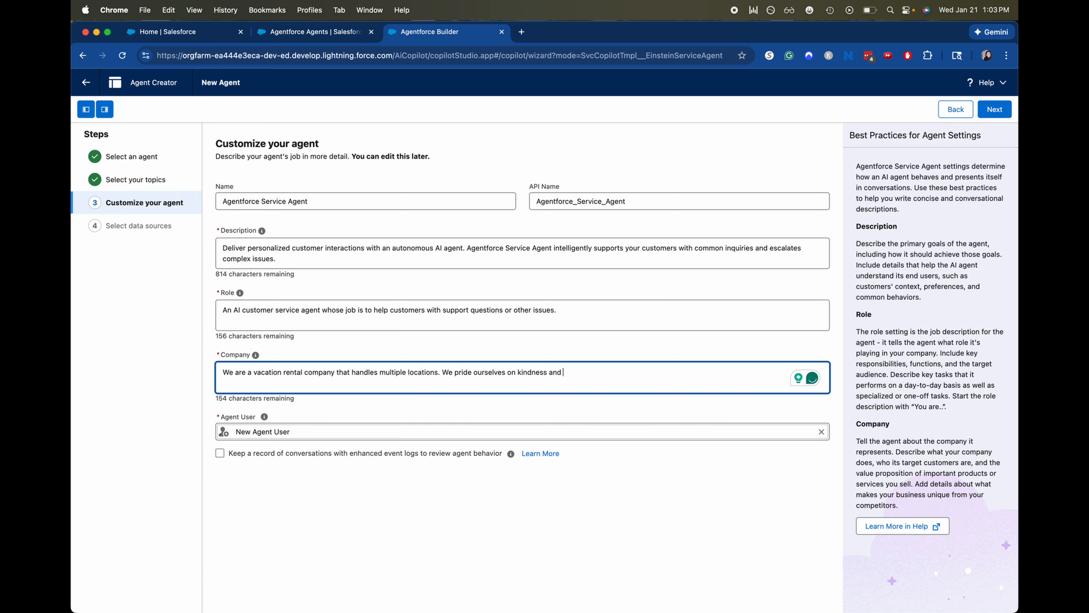
pyautogui.write('fantasticcustomers')
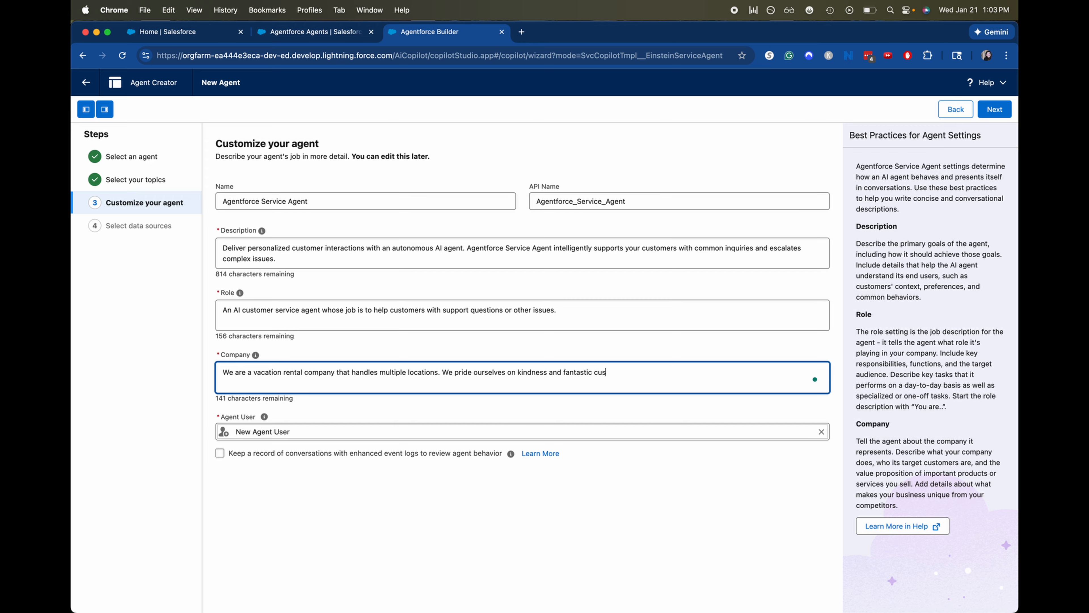
pyautogui.press('BackSpace')
pyautogui.write('expereiences.')
pyautogui.click(650, 372)
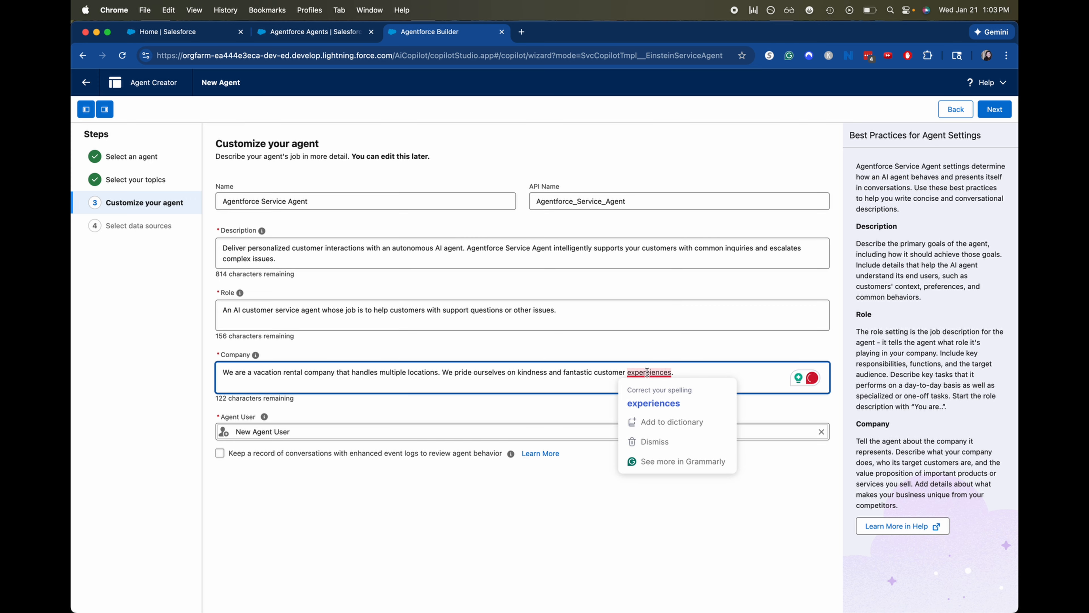
pyautogui.click(646, 401)
pyautogui.click(589, 492)
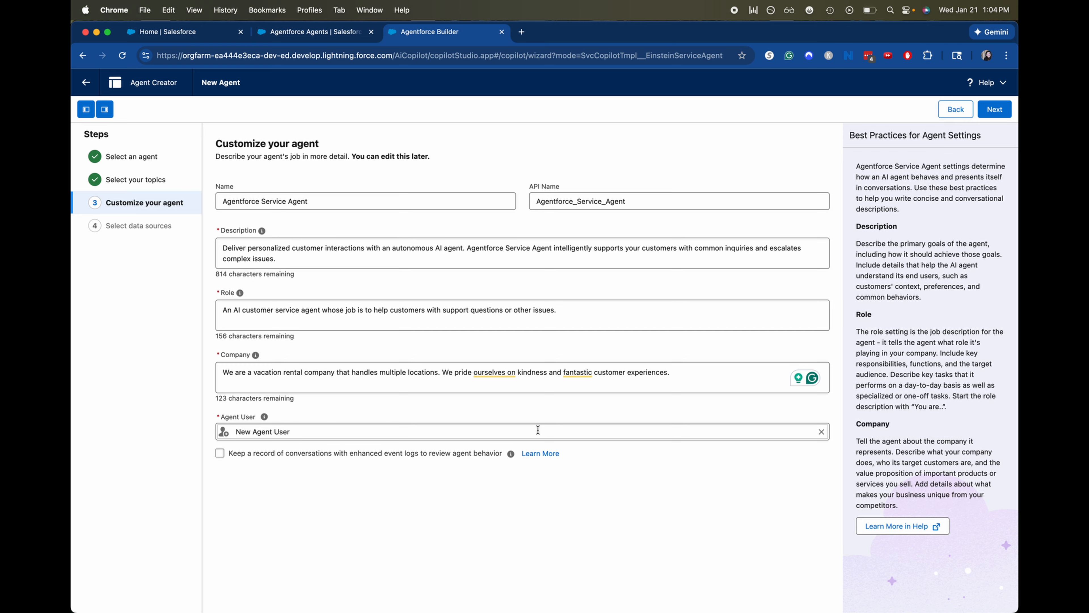
# Reselect New Agent User as the agent user, enable keeping a record of conversations, and continue to data sources.
pyautogui.click(821, 431)
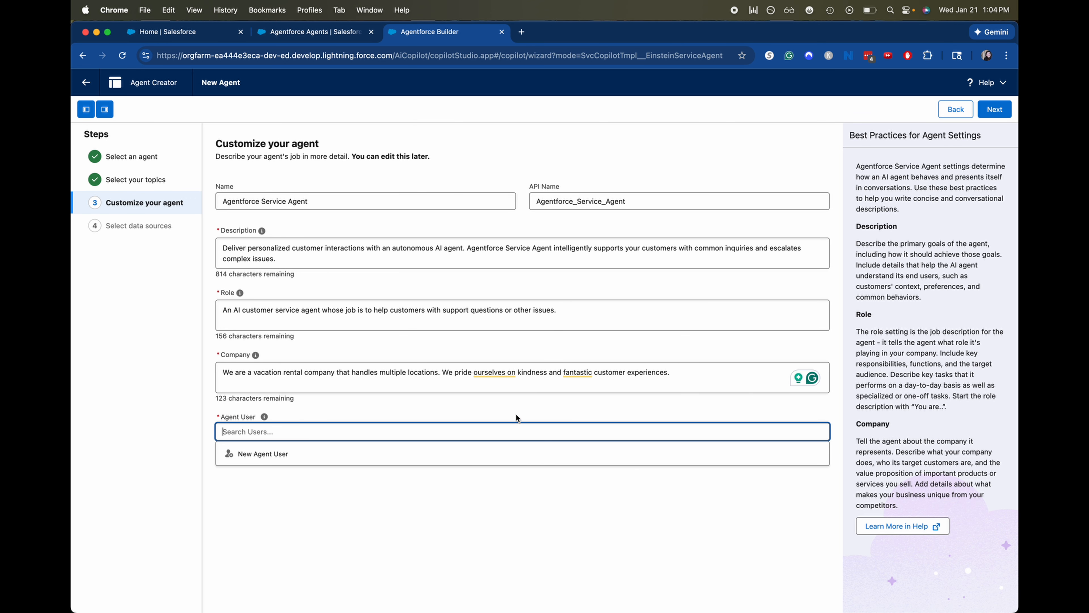
pyautogui.write('agent')
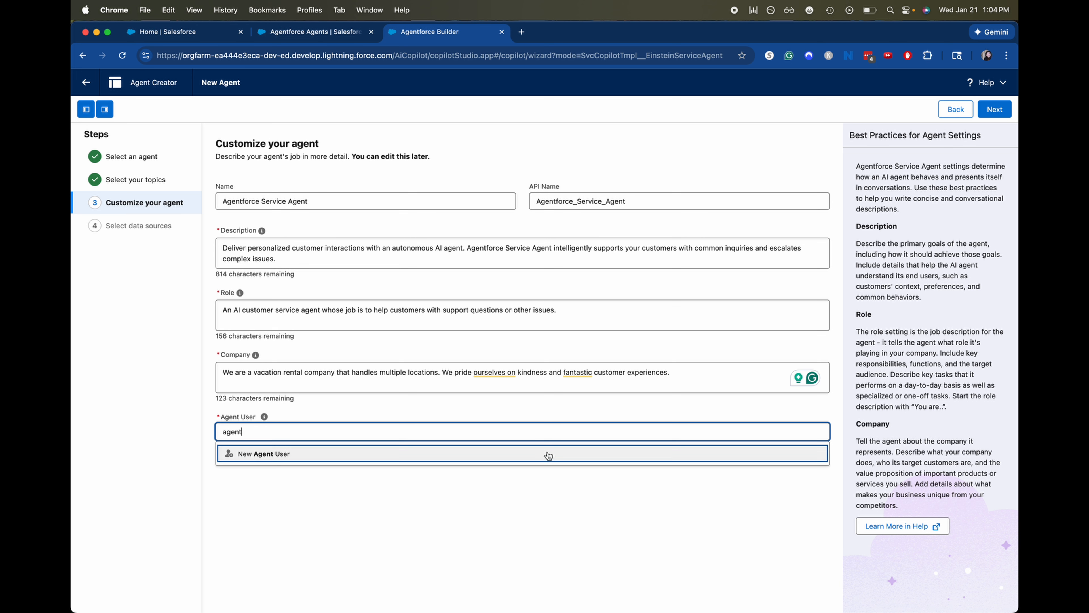
pyautogui.click(523, 459)
pyautogui.click(477, 496)
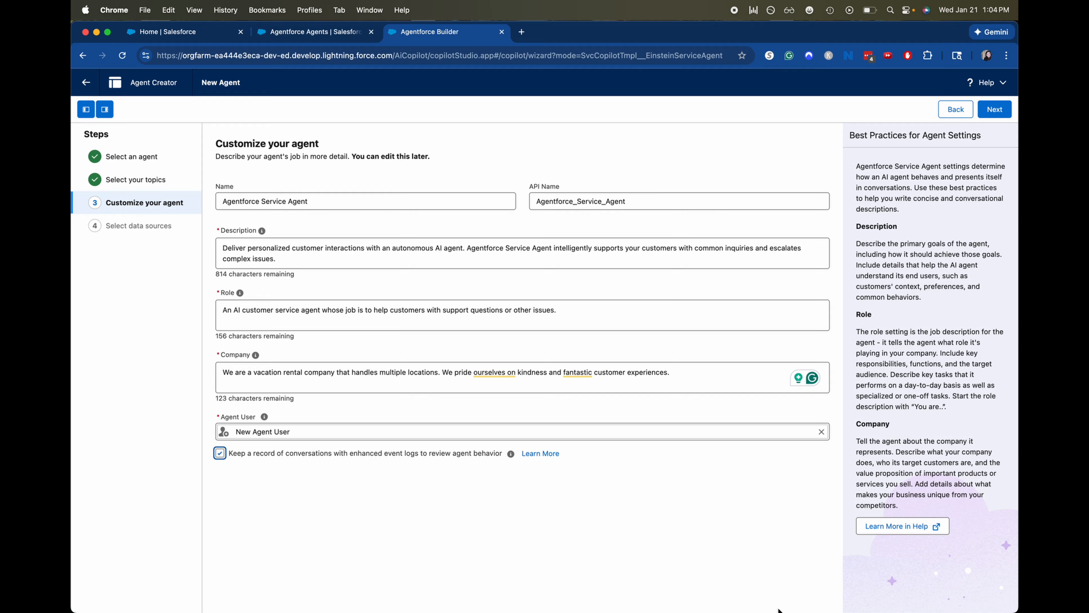
pyautogui.click(993, 110)
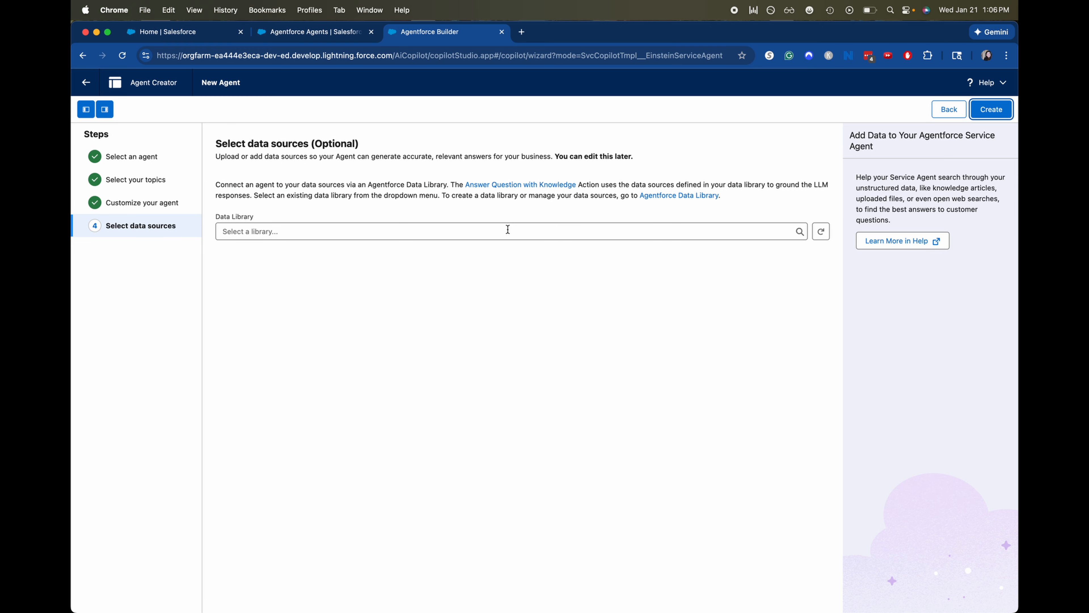
# Search the data libraries for "know", clear the search and create the agent without a data library.
pyautogui.moveTo(509, 219); pyautogui.dragTo(546, 189)
pyautogui.click(557, 231)
pyautogui.click(529, 331)
pyautogui.click(562, 231)
pyautogui.write('know')
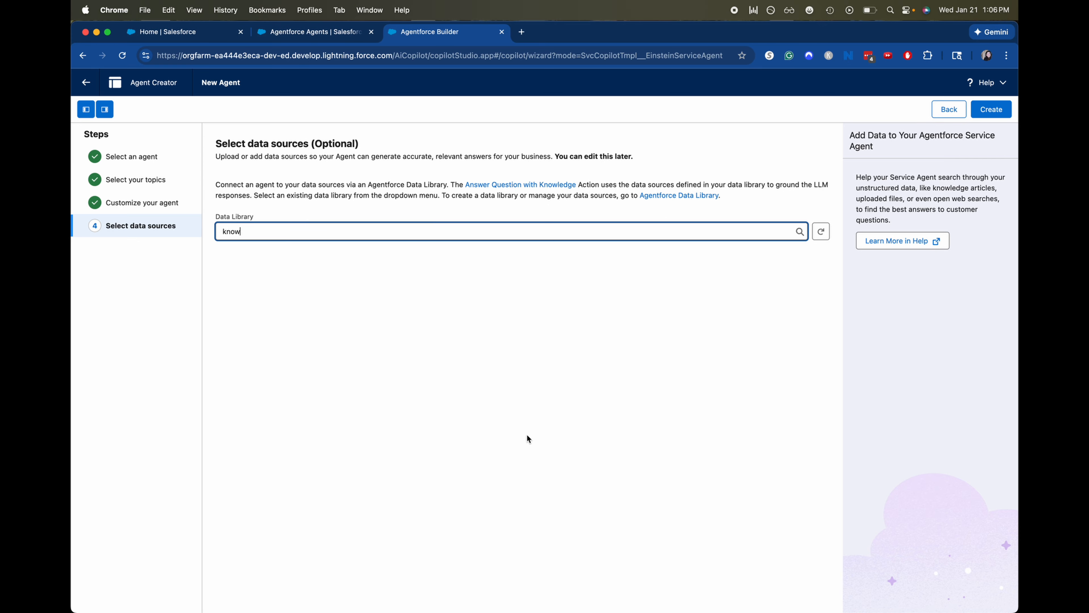
pyautogui.press('BackSpace')
pyautogui.click(477, 346)
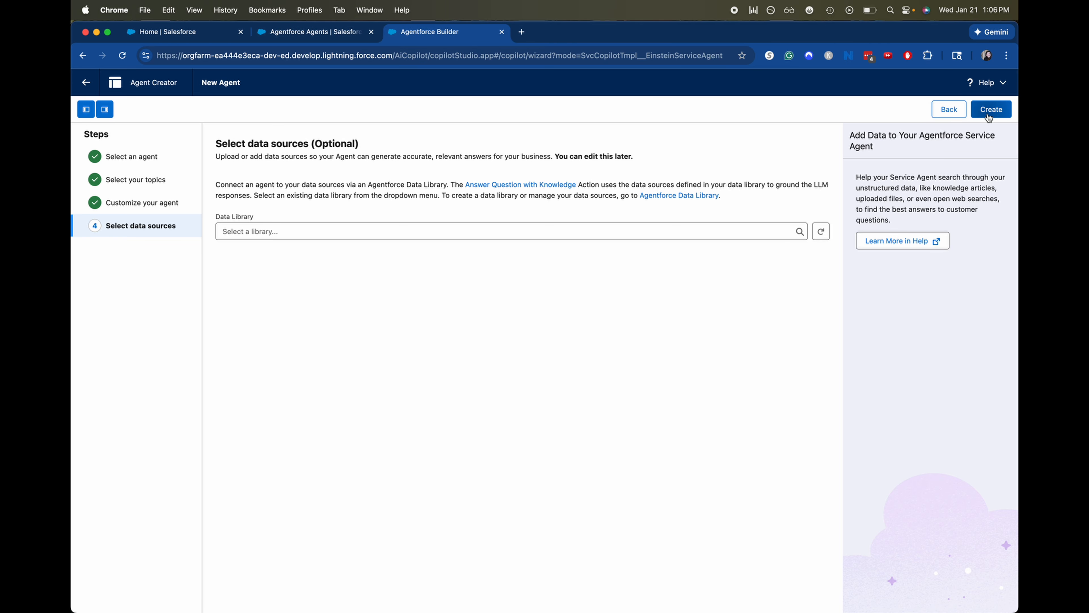
pyautogui.click(979, 114)
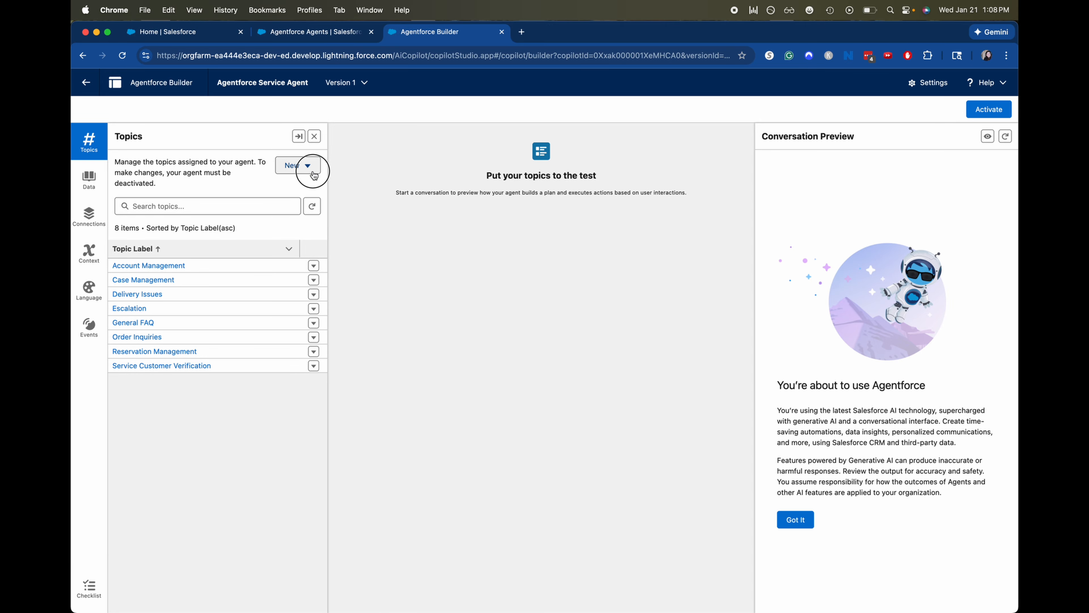
pyautogui.click(308, 169)
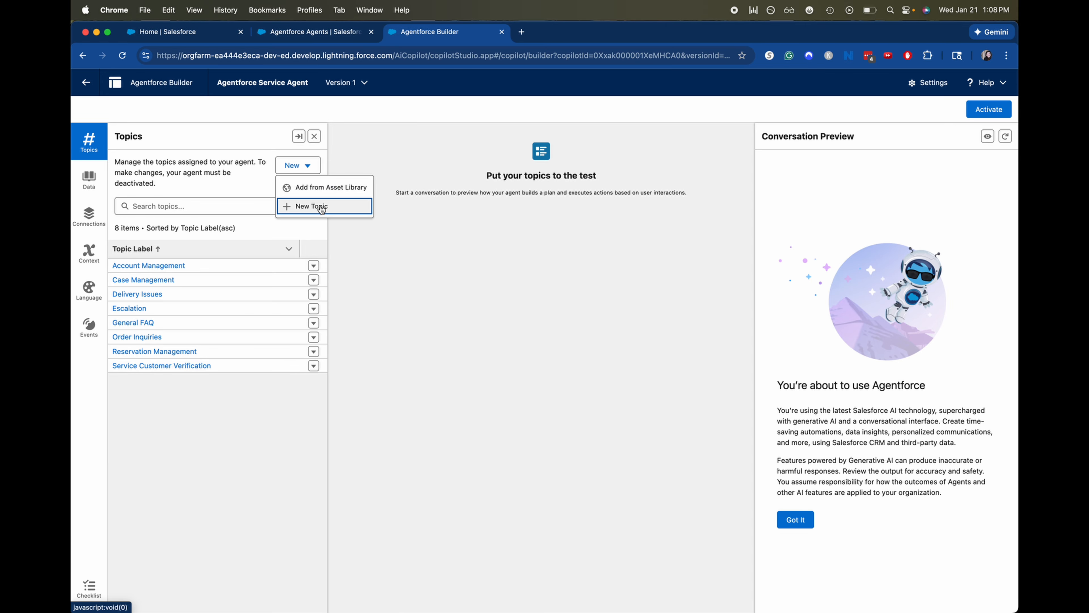
pyautogui.click(321, 208)
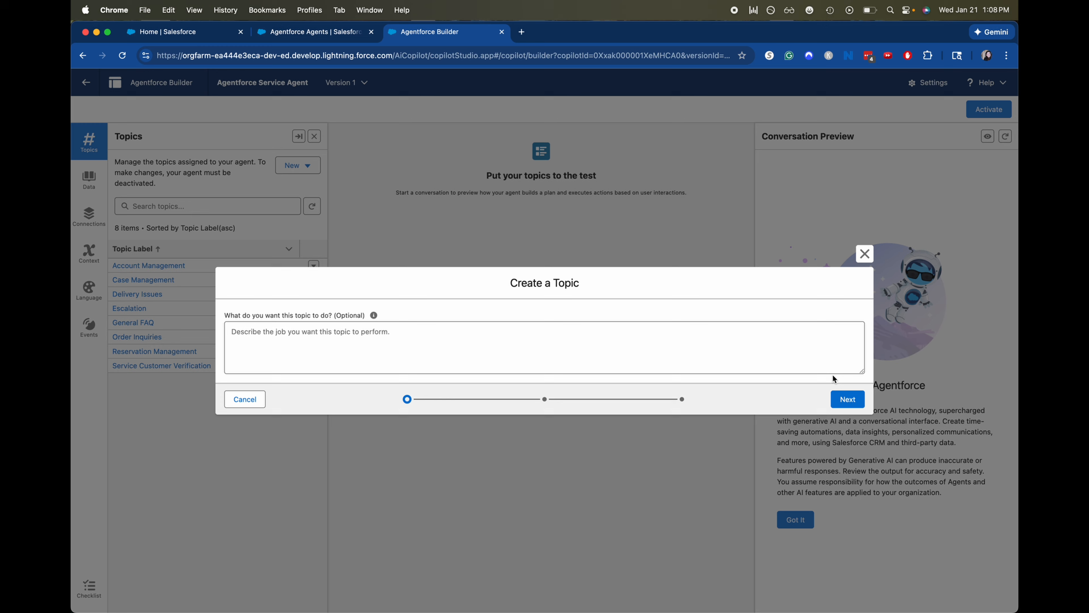
pyautogui.click(847, 399)
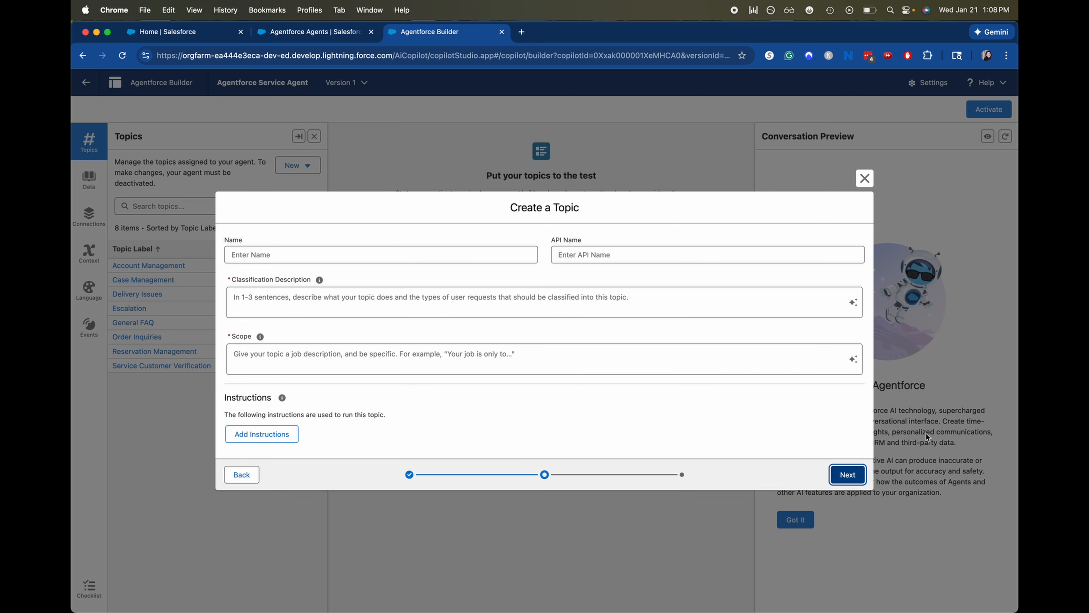
pyautogui.click(844, 474)
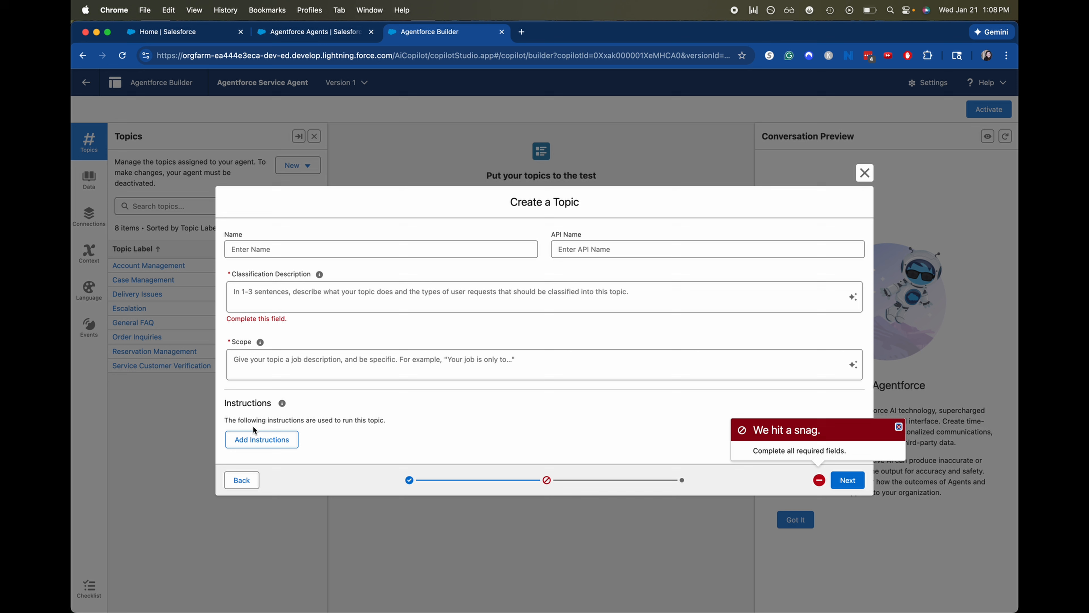
pyautogui.click(863, 173)
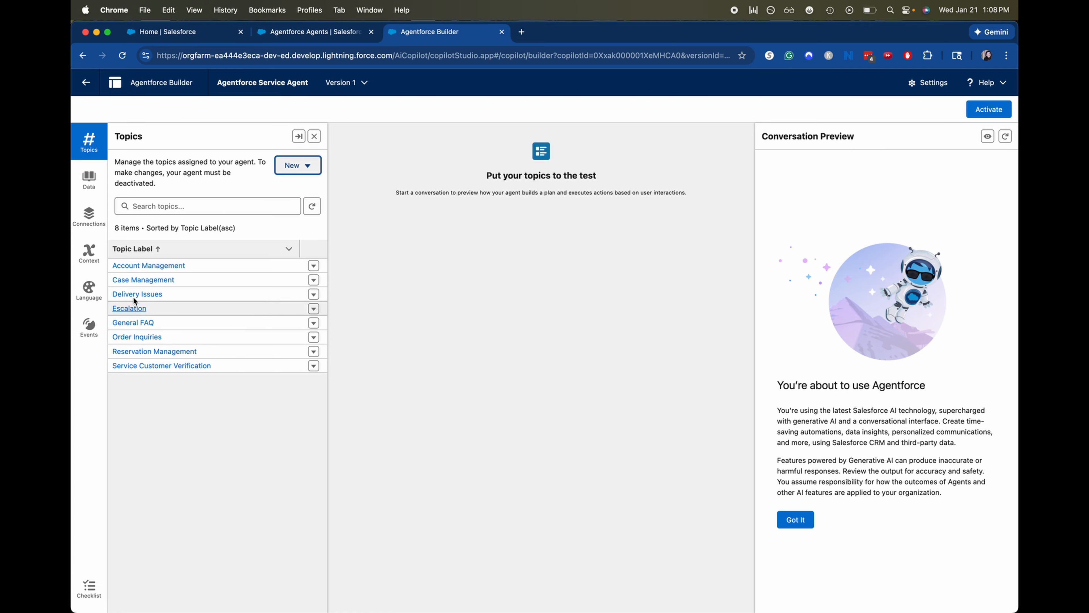
# Open the Escalation topic and review its classification description, scope and existing instructions.
pyautogui.click(129, 308)
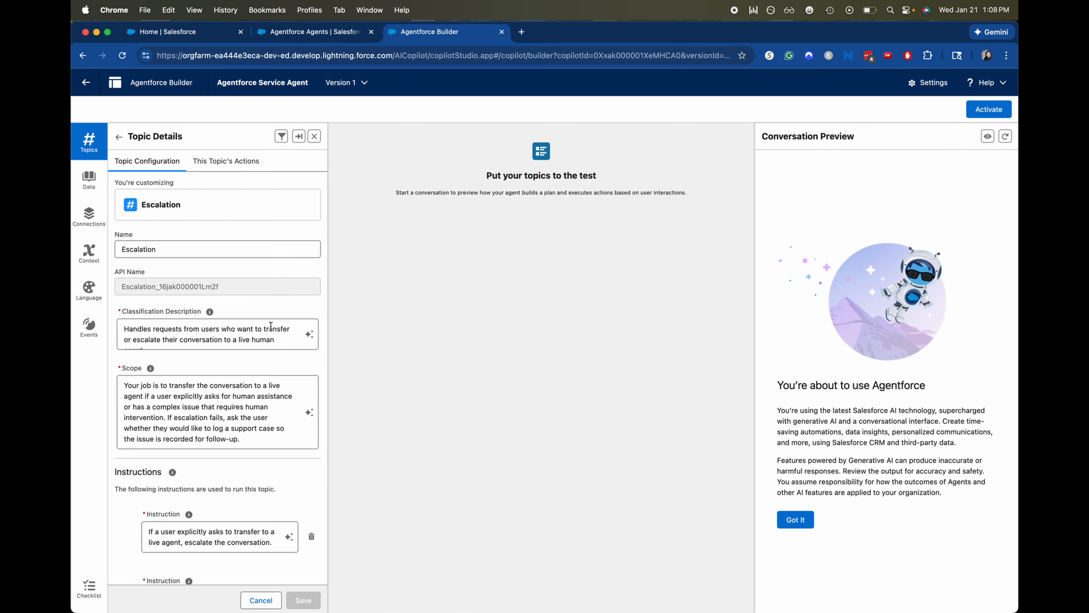
pyautogui.scroll(-1, 270, 326)
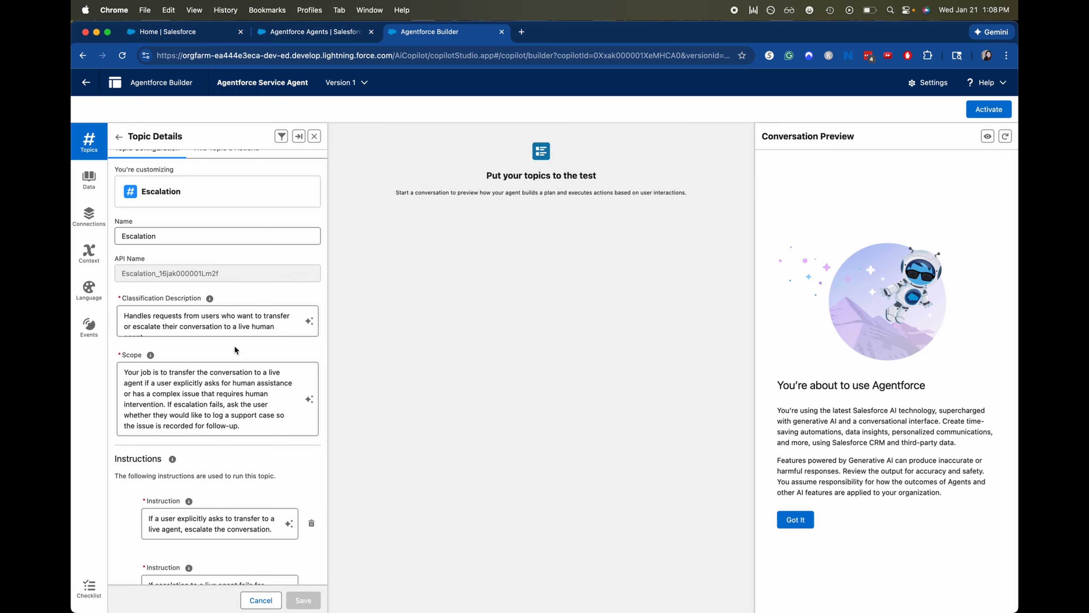
pyautogui.click(250, 327)
pyautogui.scroll(-3, 250, 326)
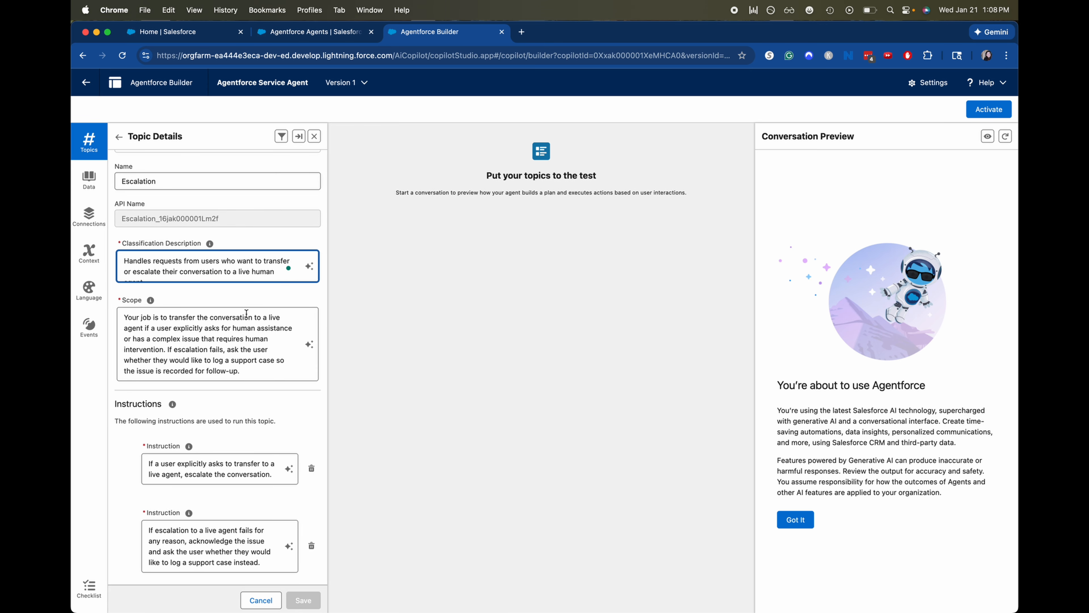
pyautogui.click(239, 371)
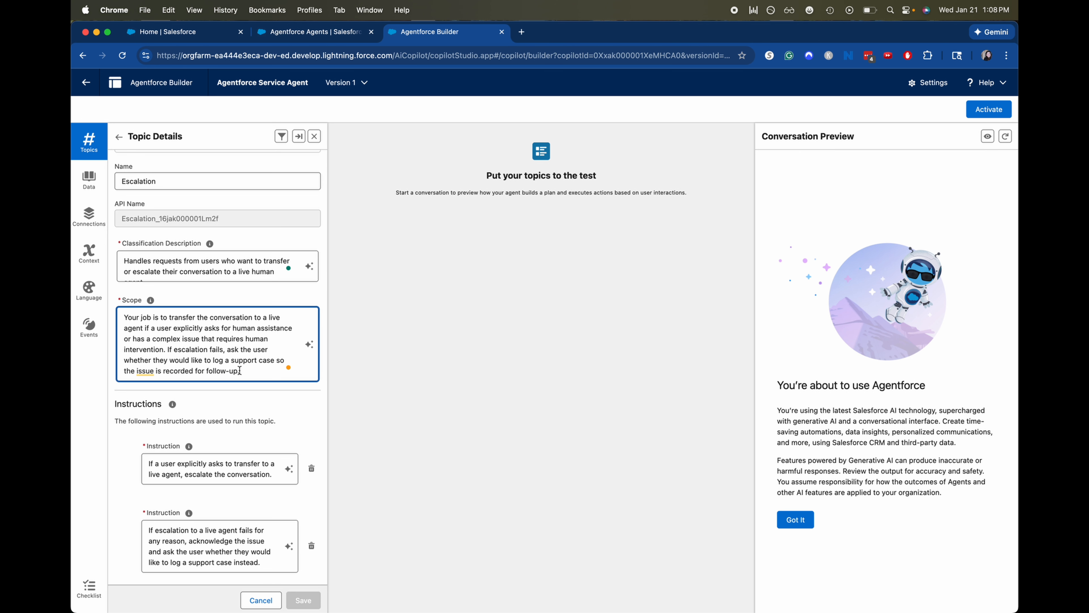
pyautogui.scroll(-1, 239, 370)
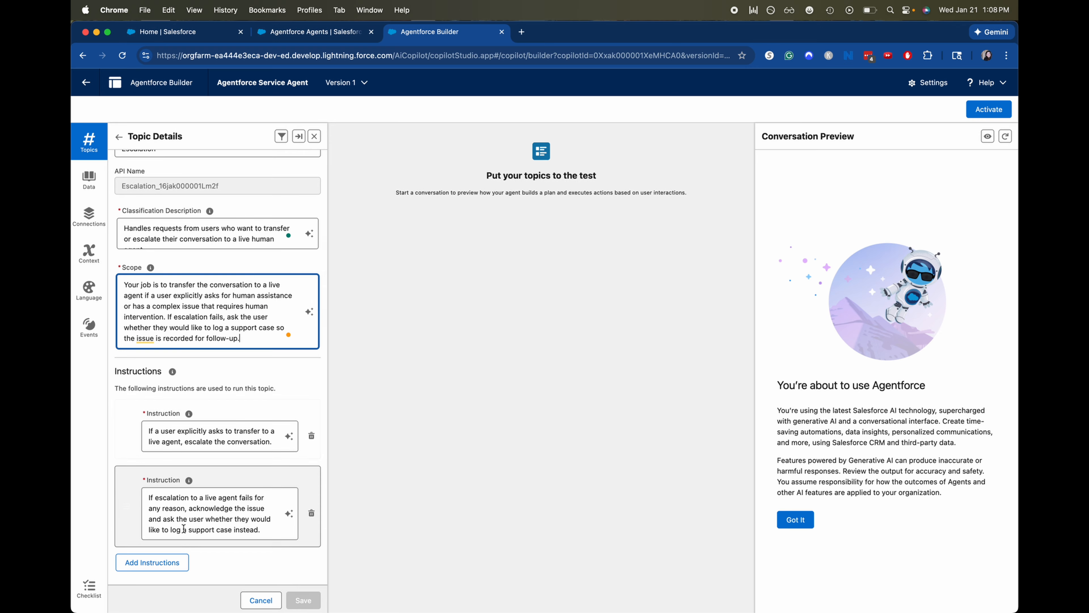
pyautogui.scroll(3, 225, 520)
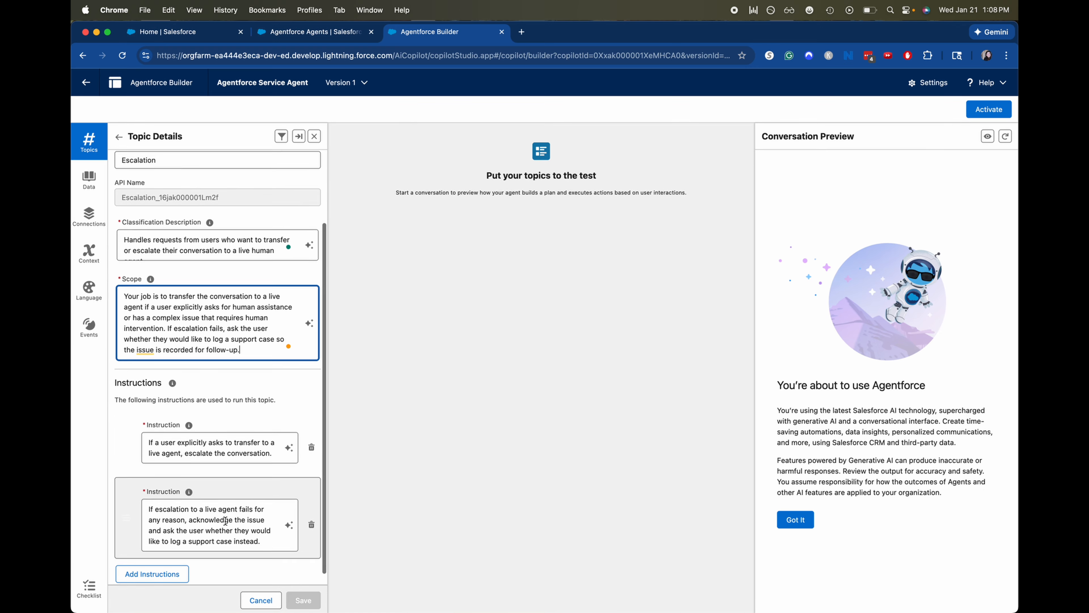
pyautogui.scroll(-3, 225, 520)
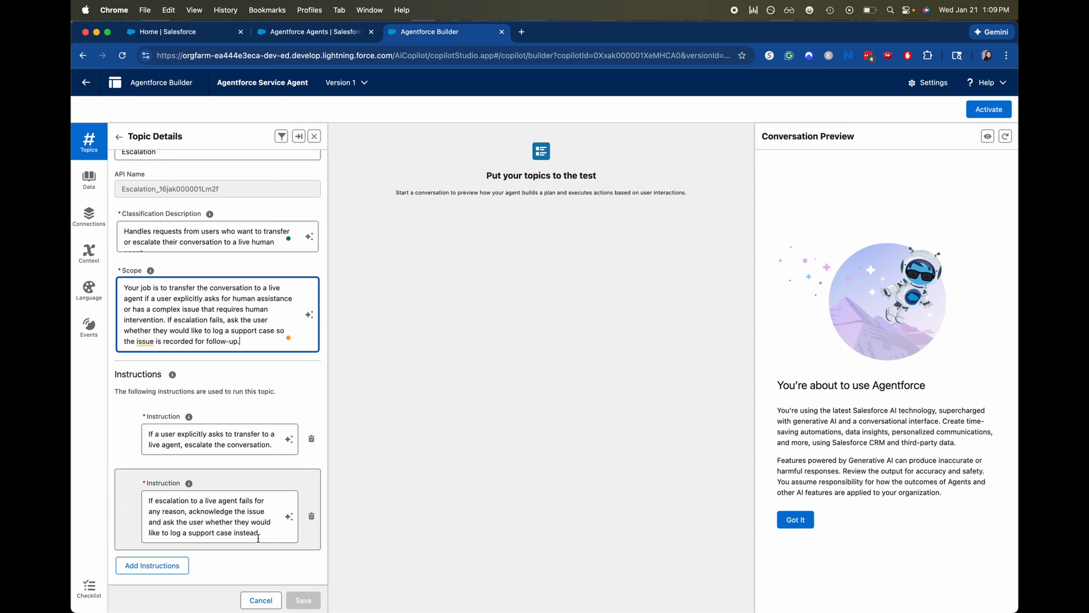
# Add a third instruction to the Escalation topic: "If no live agent is available ask the user whether they would like to log a support case.".
pyautogui.click(169, 566)
pyautogui.scroll(-3, 197, 556)
pyautogui.click(194, 537)
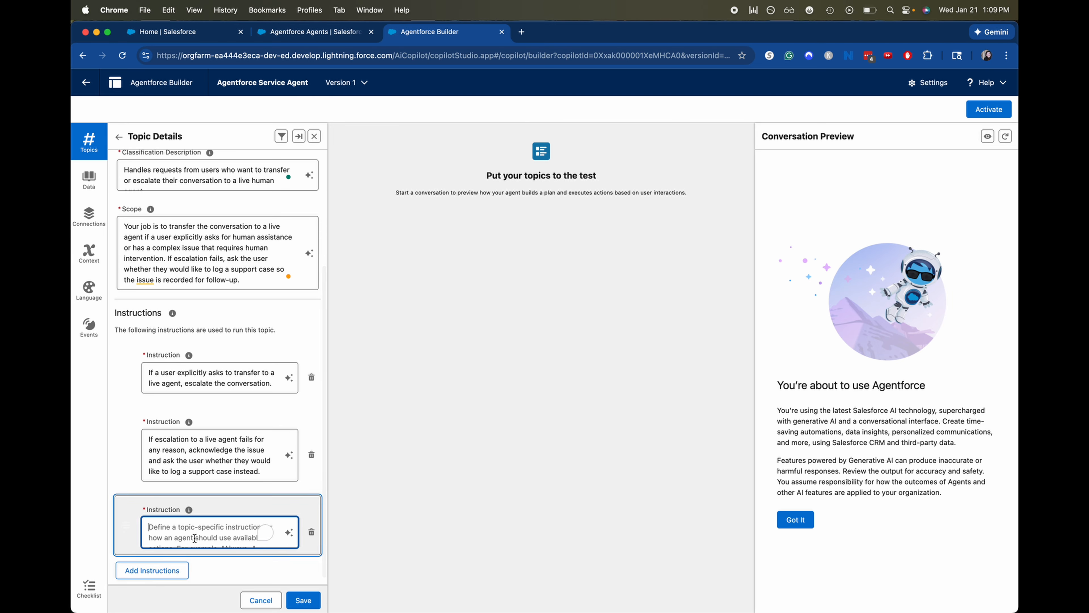
pyautogui.write('If ')
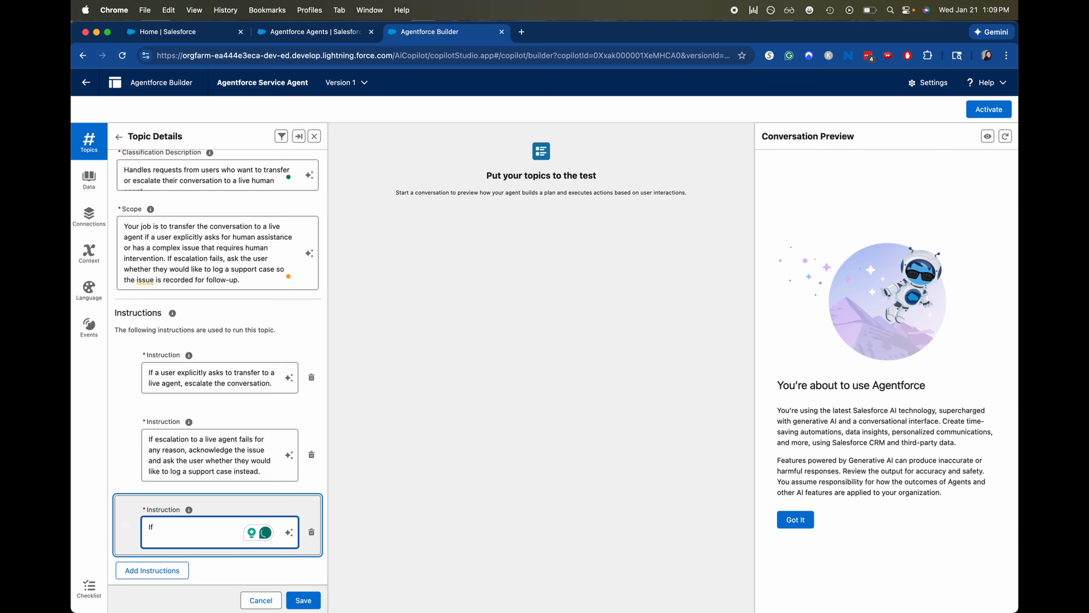
pyautogui.write('no live agent is a')
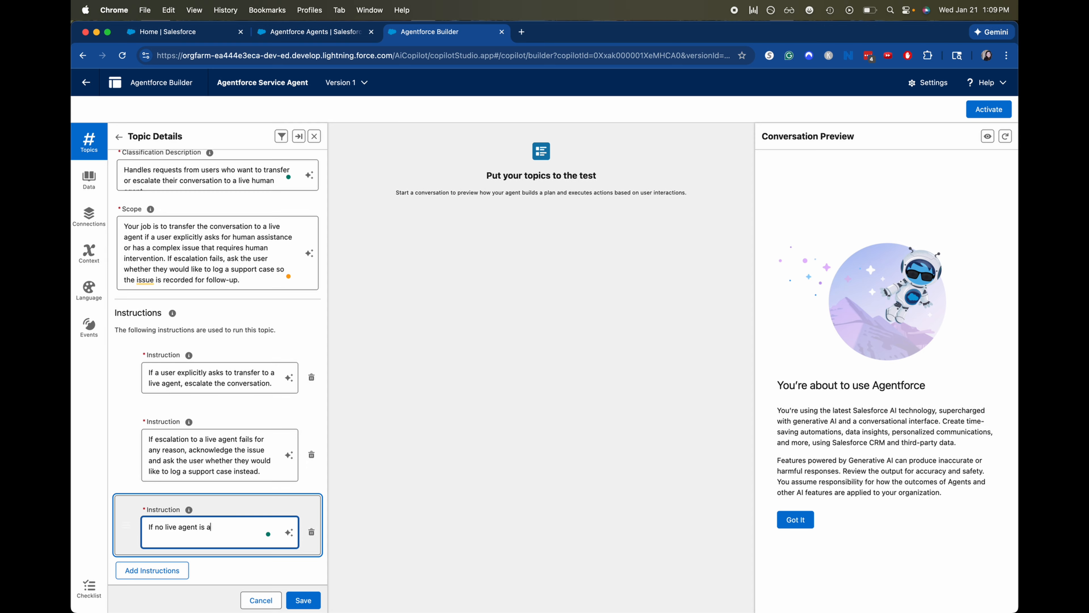
pyautogui.write('valible')
pyautogui.click(220, 527)
pyautogui.click(253, 450)
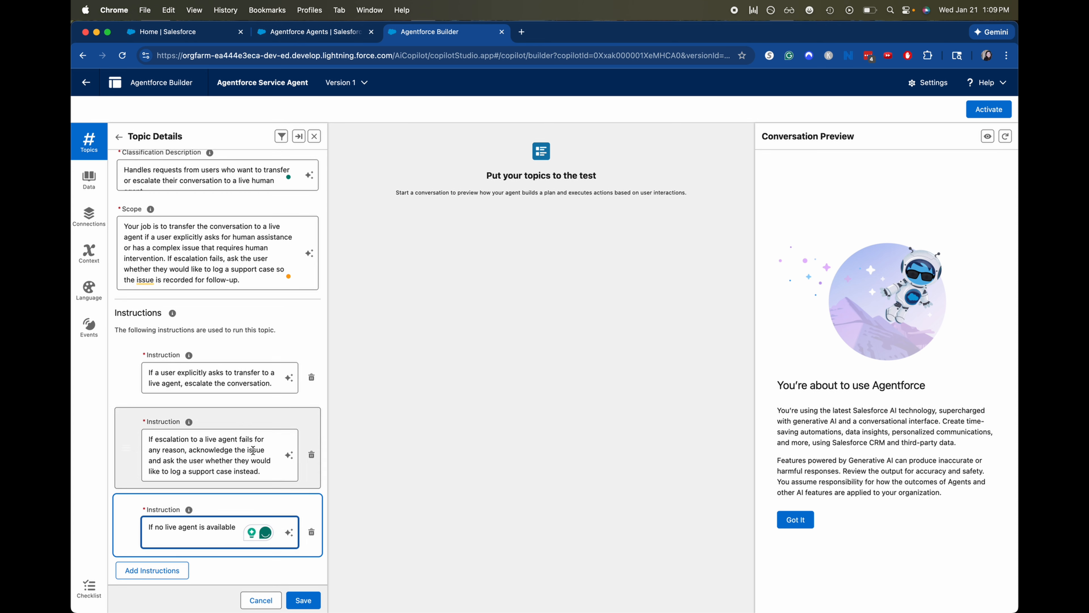
pyautogui.write('ask the user whether thr')
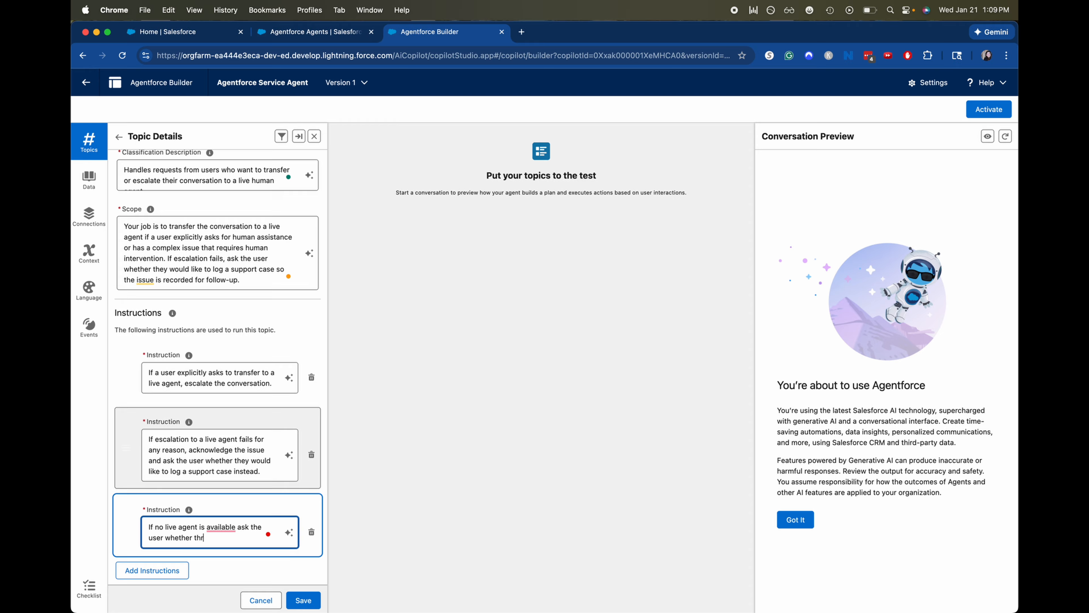
pyautogui.write('ey would like to log a support ')
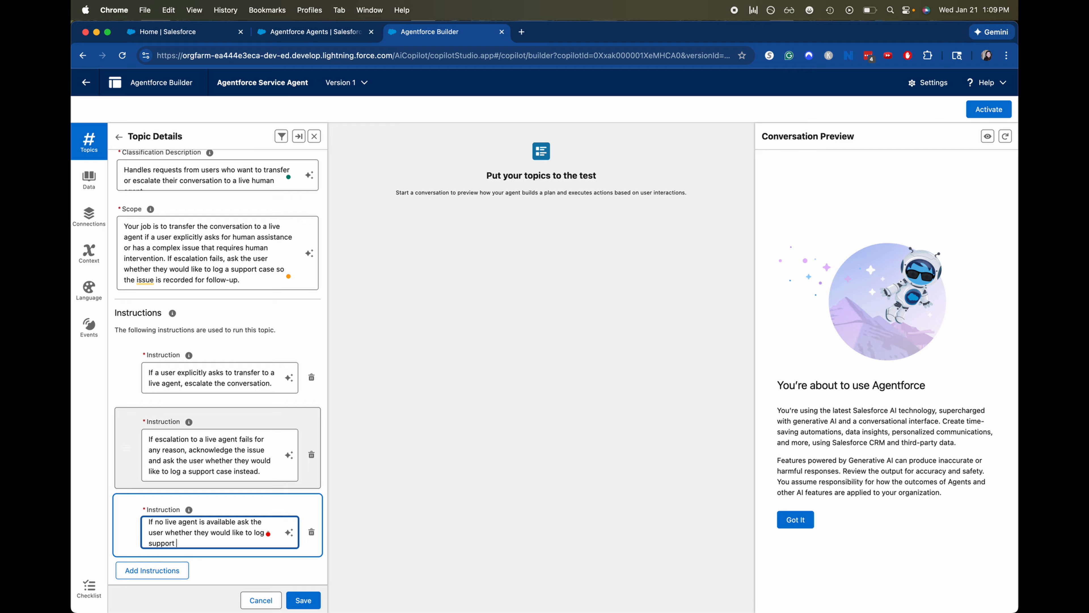
pyautogui.write('case.')
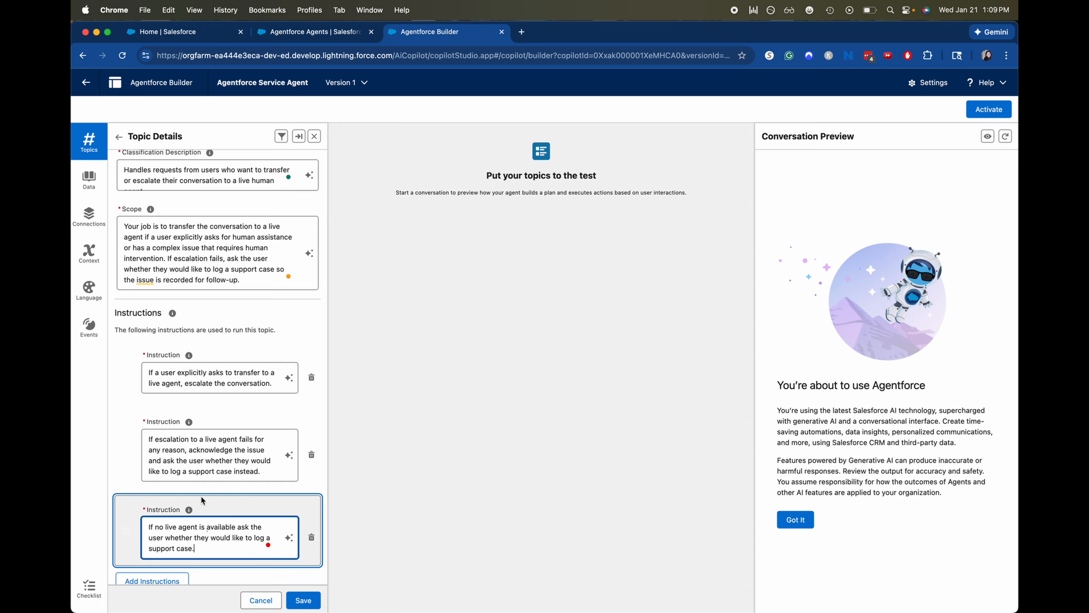
# Accept the suggested comma after "available" in the new instruction and save the Escalation topic.
pyautogui.rightClick(216, 527)
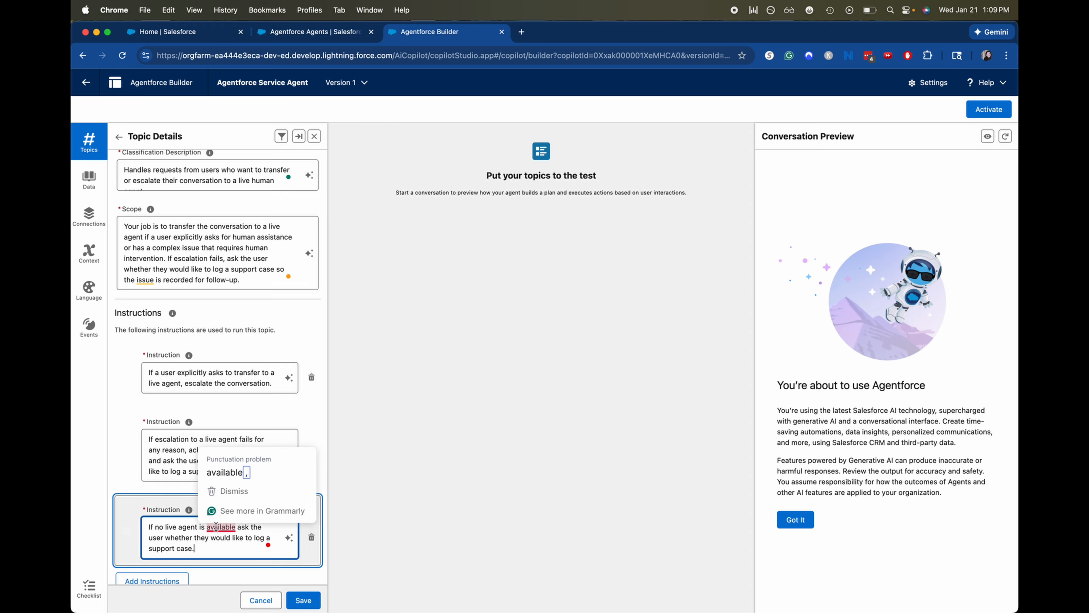
pyautogui.click(223, 474)
pyautogui.write(',')
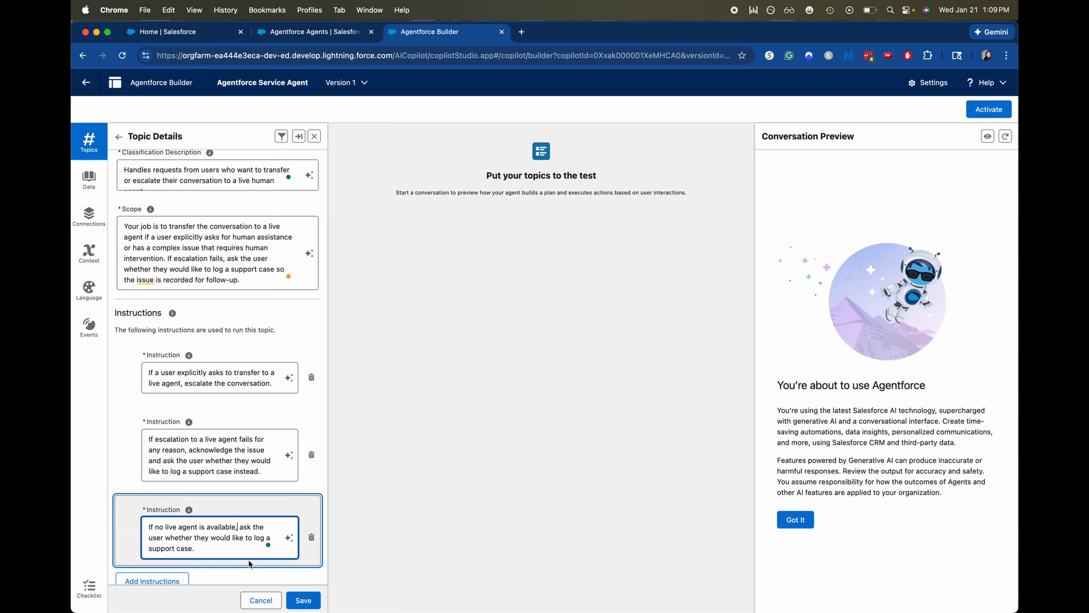
pyautogui.click(308, 600)
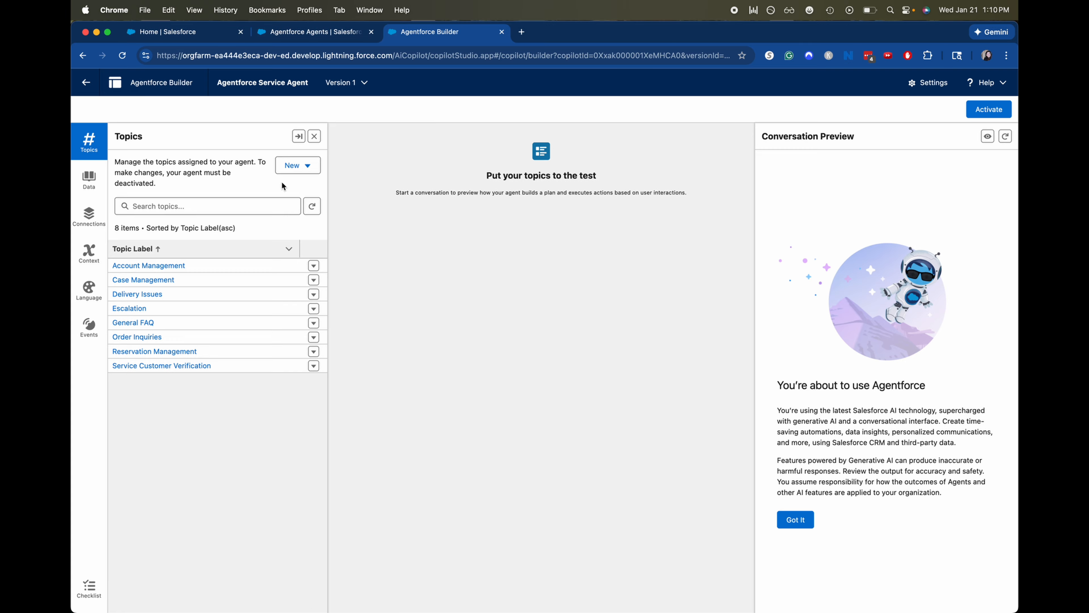
# Try to create a new action for the Escalation topic with Flow as the reference action type.
pyautogui.click(130, 311)
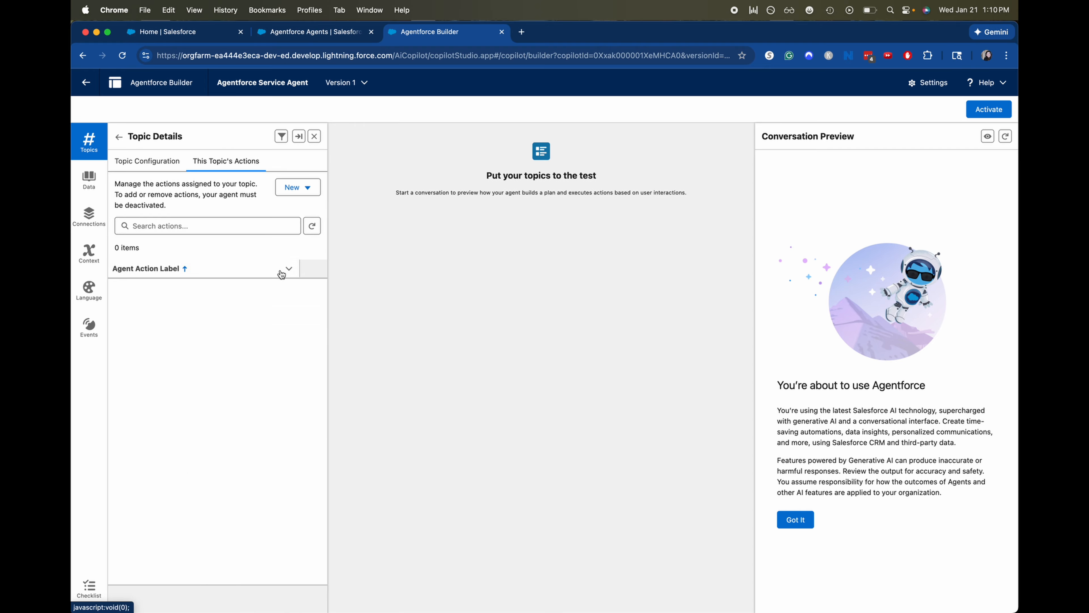
pyautogui.click(308, 187)
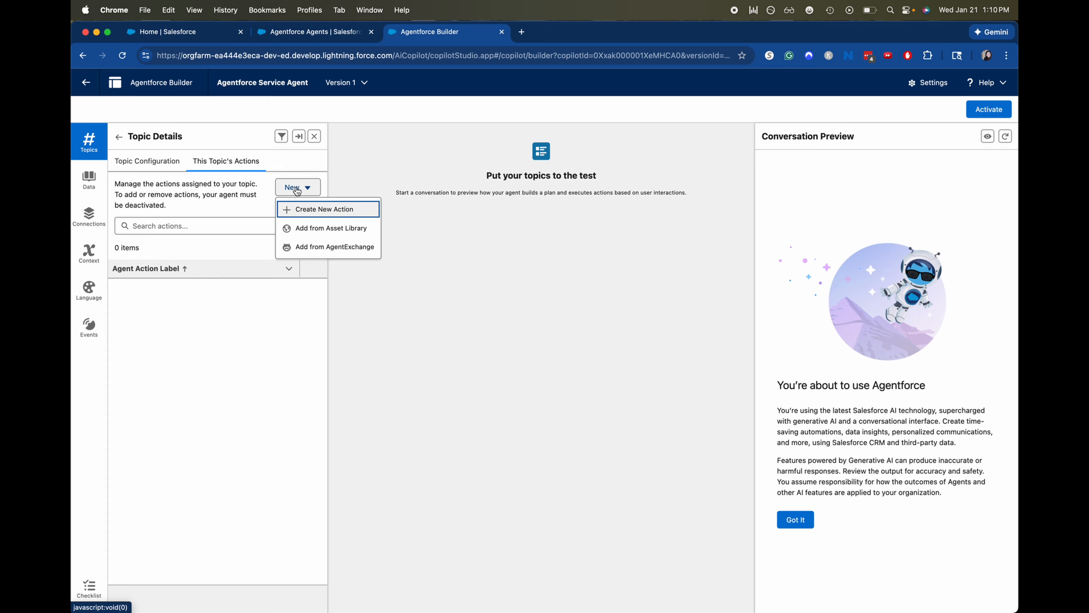
pyautogui.click(301, 207)
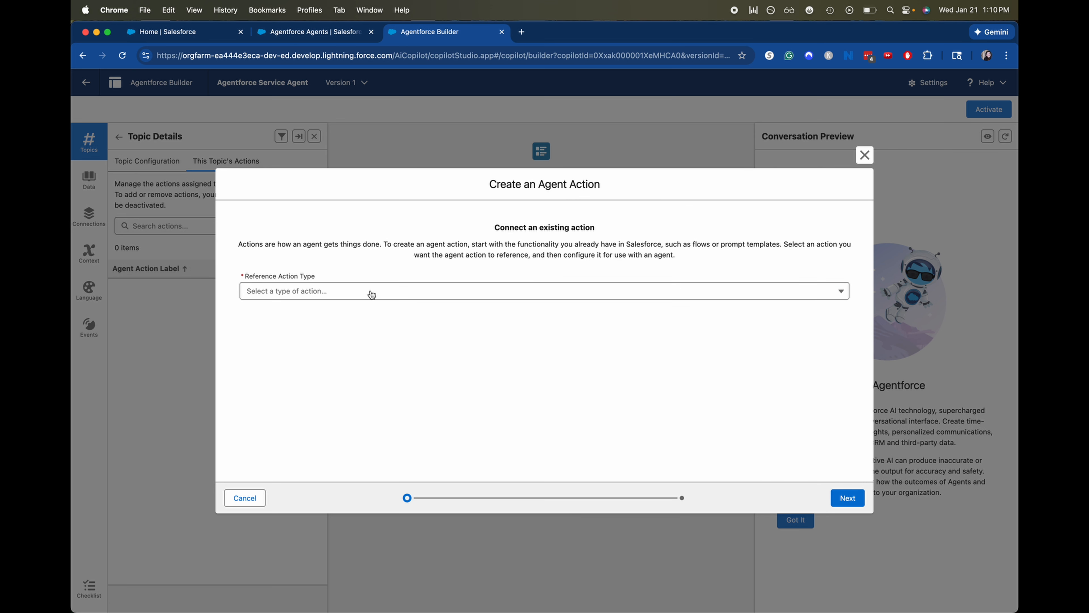
pyautogui.click(372, 293)
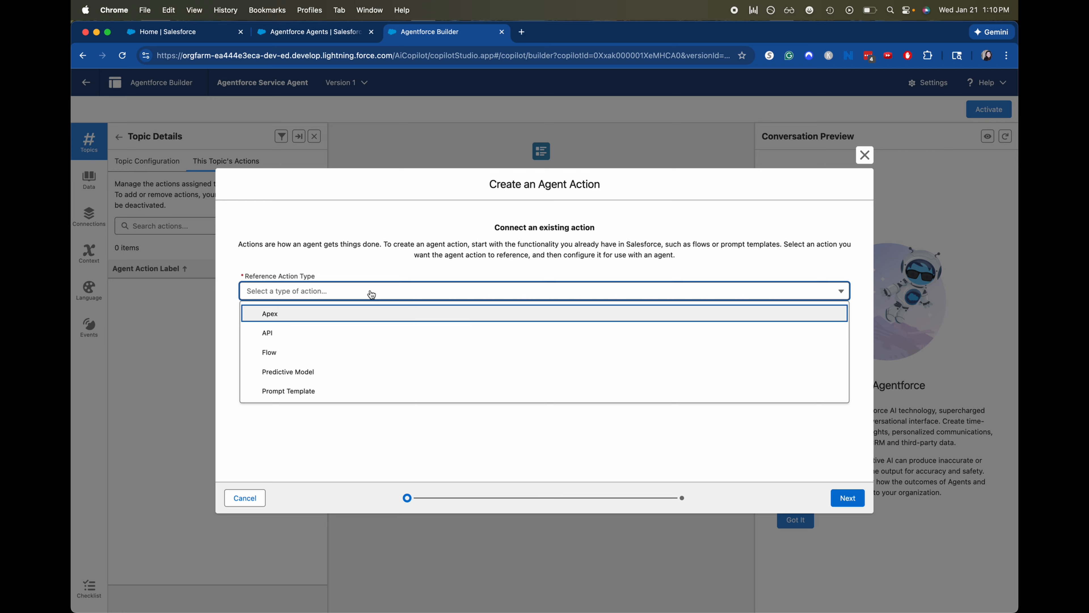
pyautogui.click(348, 352)
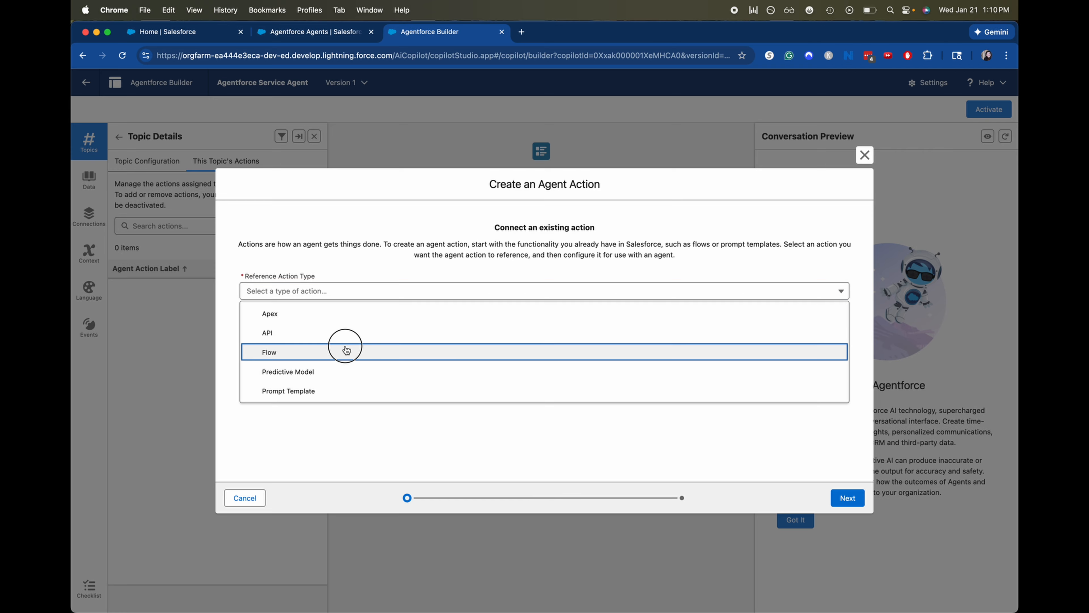
pyautogui.click(851, 501)
pyautogui.click(423, 331)
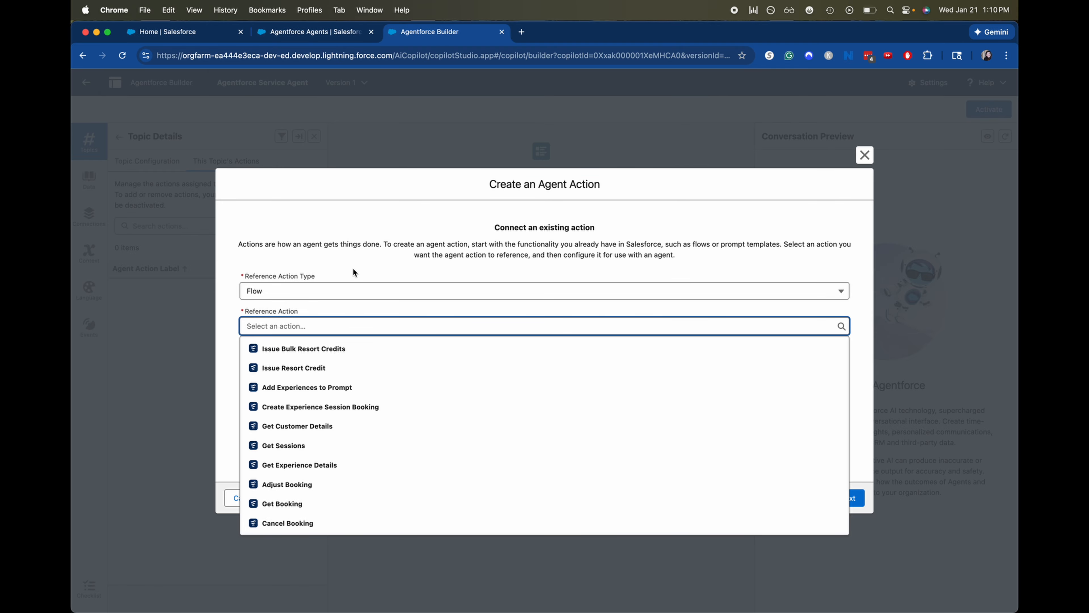
# Search the reference actions for "esc", "cre" and "sup", cancel the new action and dismiss the page error.
pyautogui.click(336, 322)
pyautogui.write('e')
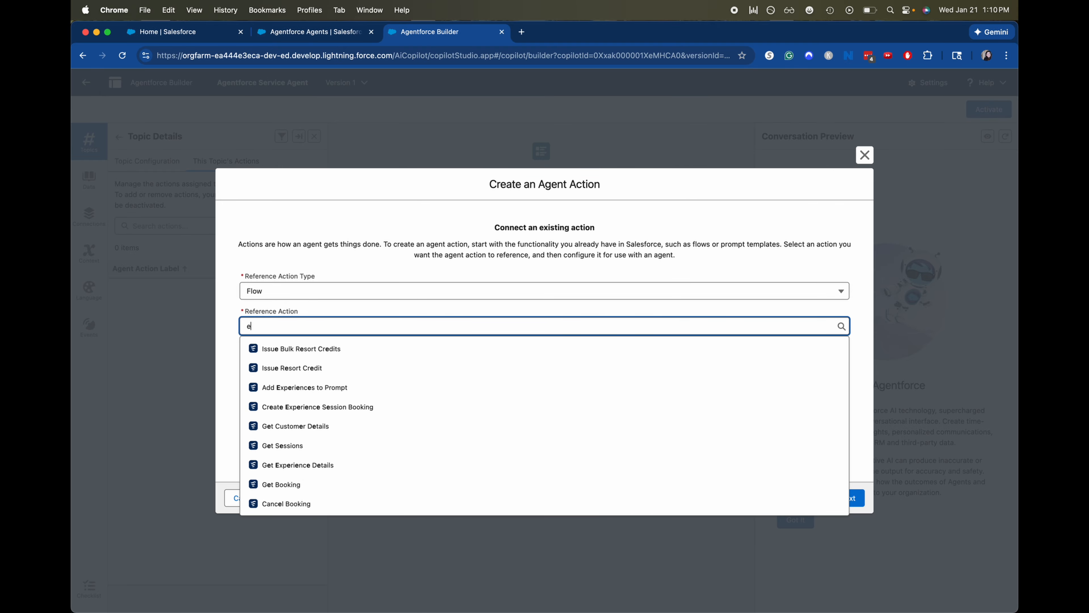
pyautogui.write('sc')
pyautogui.press('BackSpace')
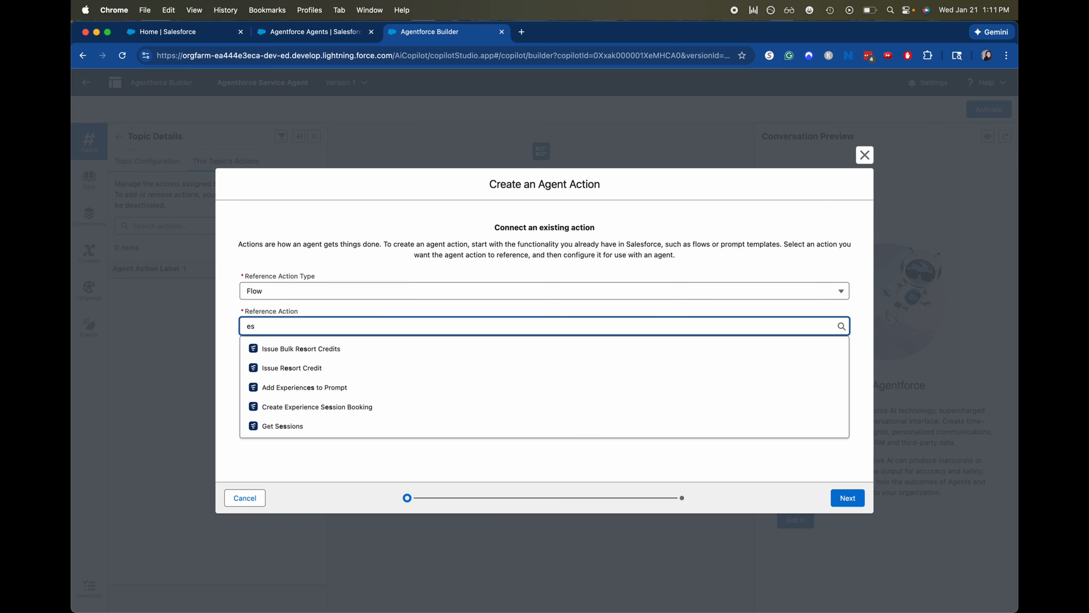
pyautogui.press('BackSpace')
pyautogui.press('BackSpace')
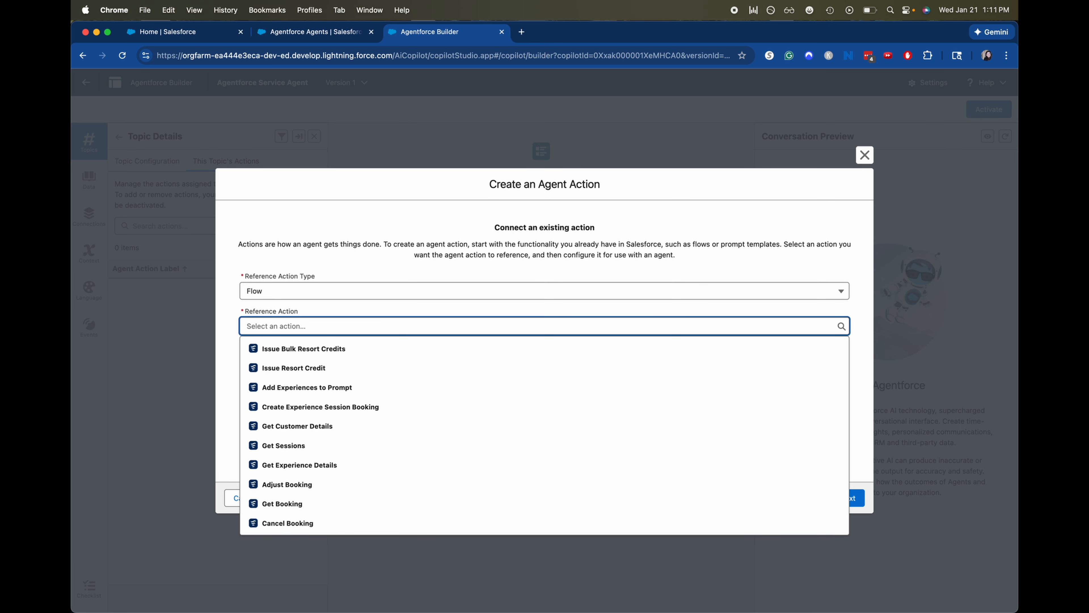
pyautogui.write('cre')
pyautogui.press('BackSpace')
pyautogui.press('BackSpace')
pyautogui.press('BackSpace')
pyautogui.write('sup')
pyautogui.press('BackSpace')
pyautogui.press('BackSpace')
pyautogui.press('BackSpace')
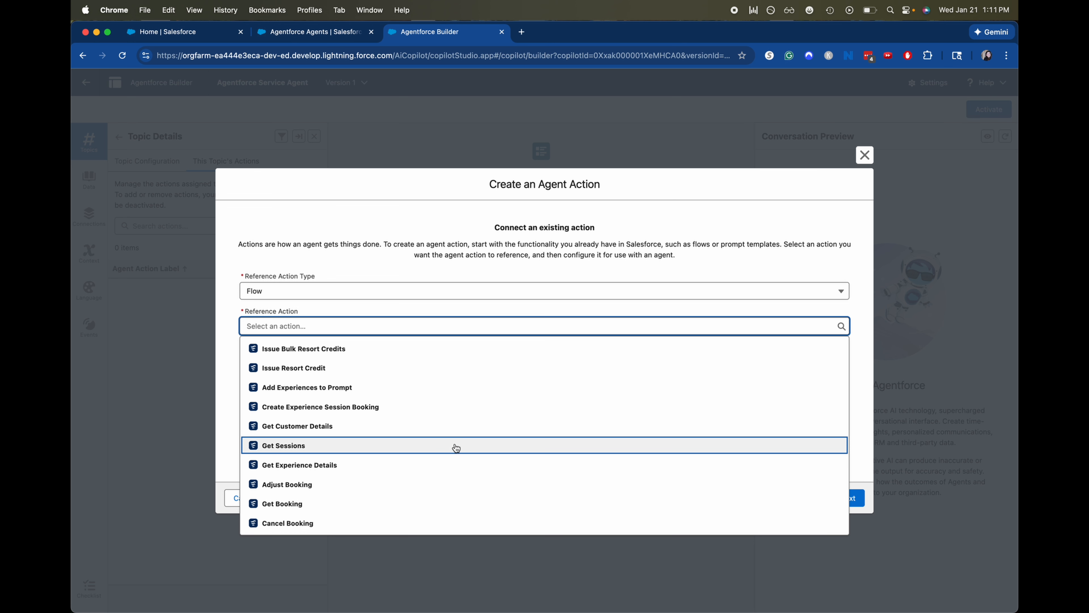
pyautogui.click(772, 261)
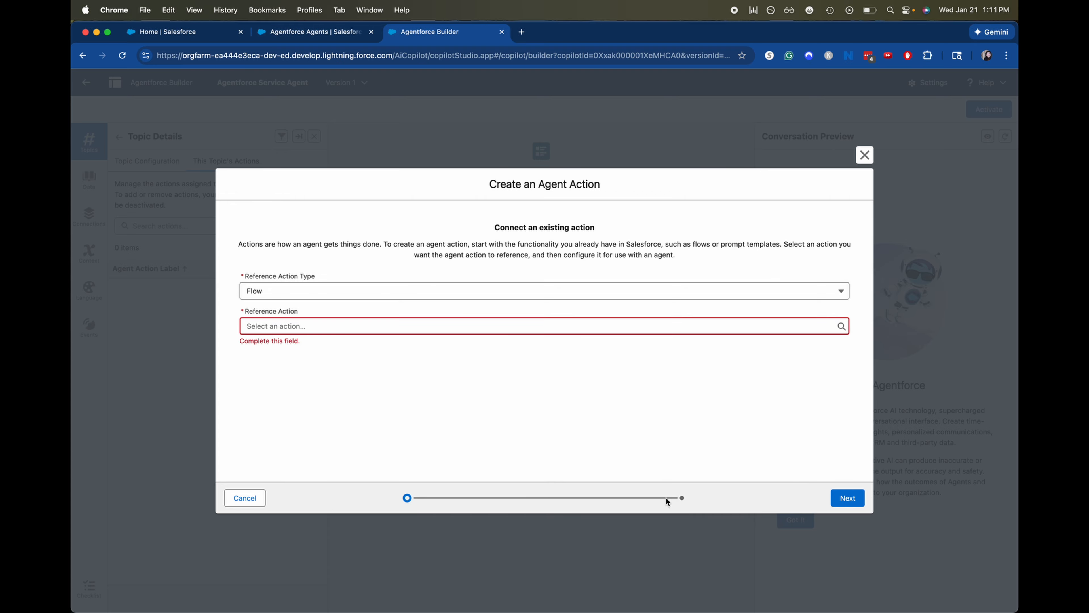
pyautogui.click(227, 501)
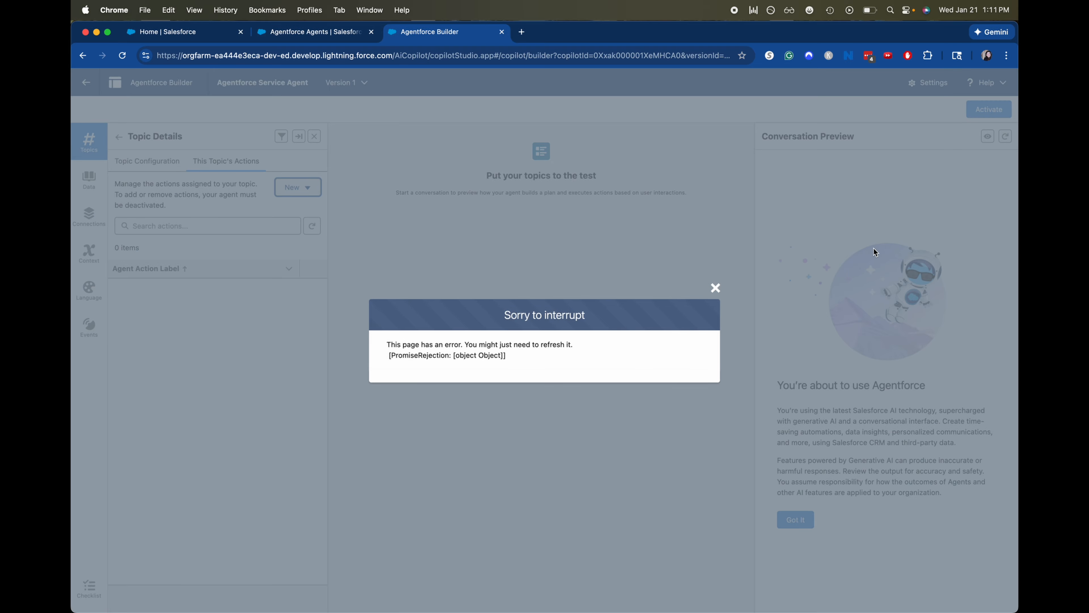
pyautogui.click(714, 287)
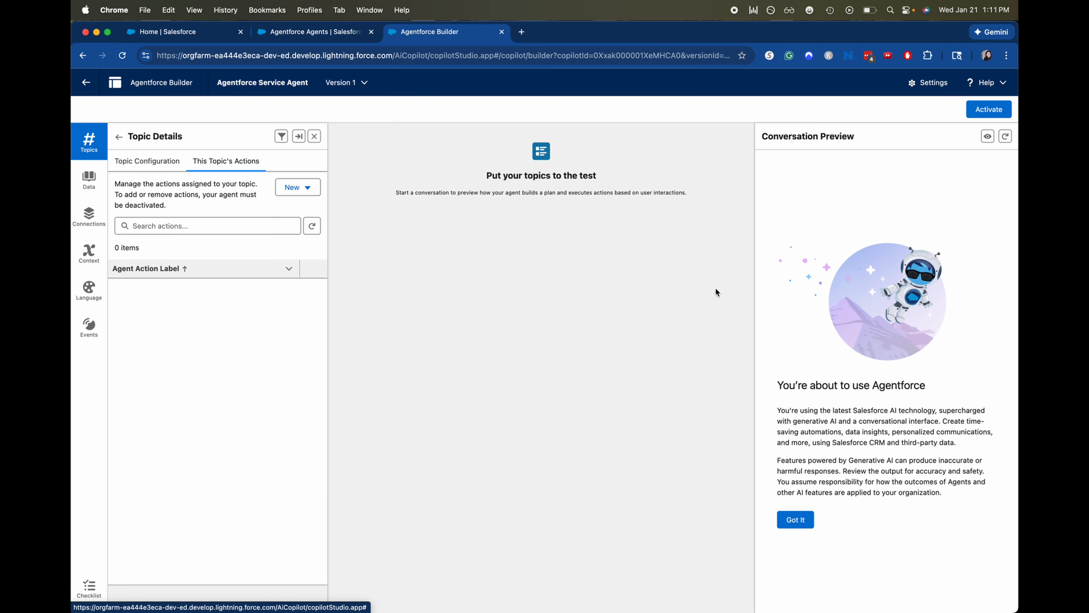
# Leave the Escalation topic and examine the actions assigned to the Account Management topic and the options for adding one.
pyautogui.click(153, 160)
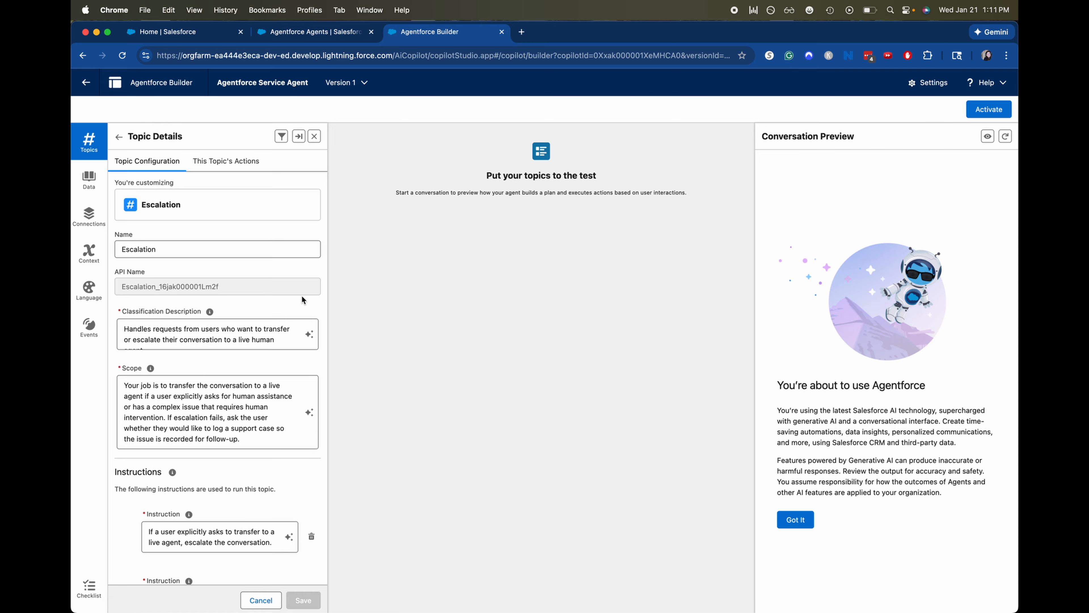
pyautogui.click(118, 137)
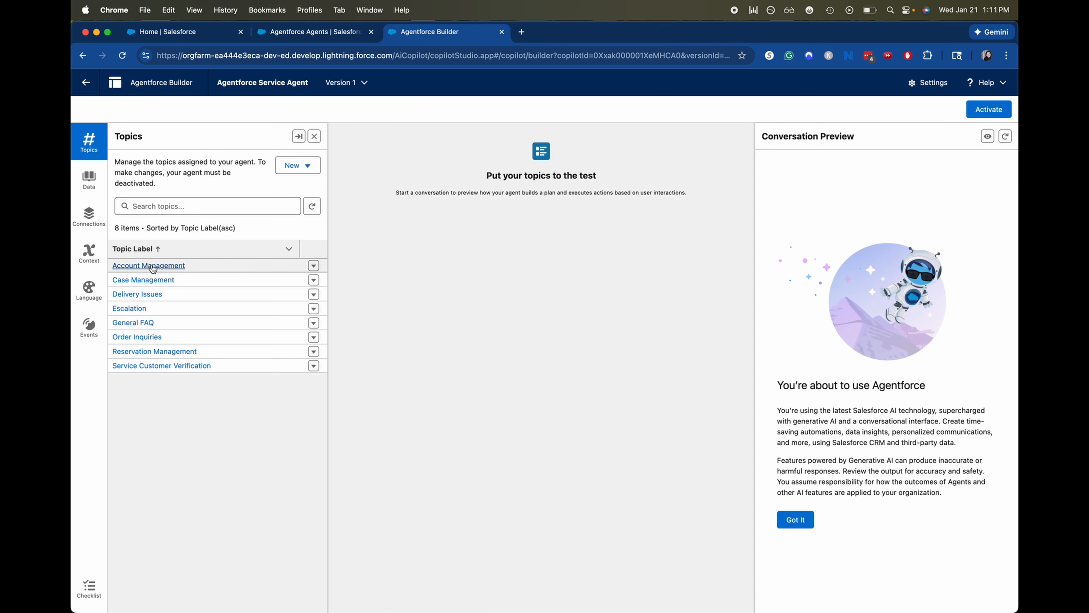
pyautogui.click(151, 266)
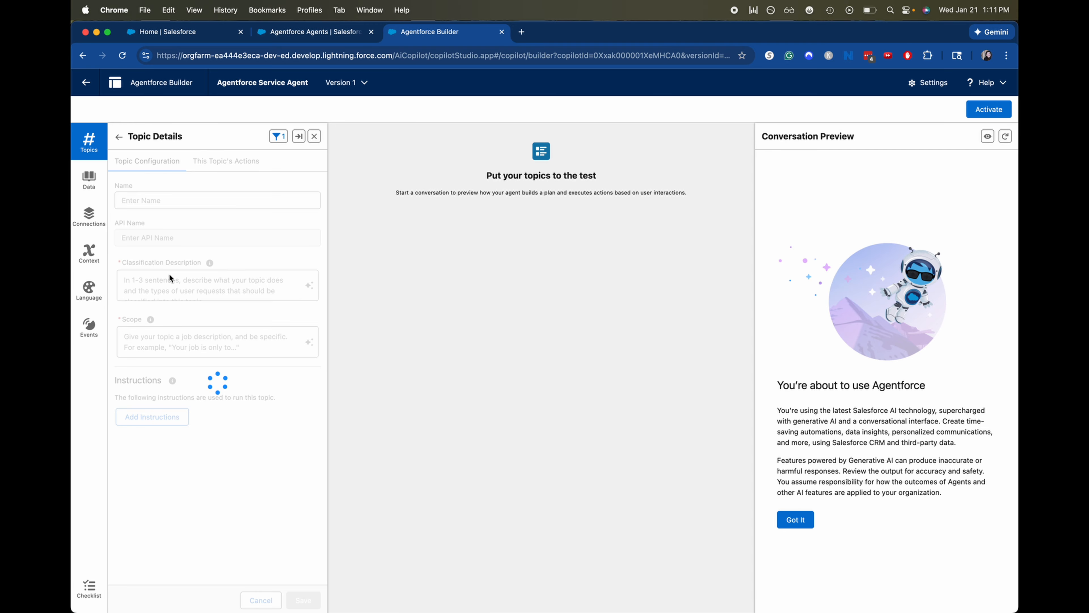
pyautogui.click(223, 167)
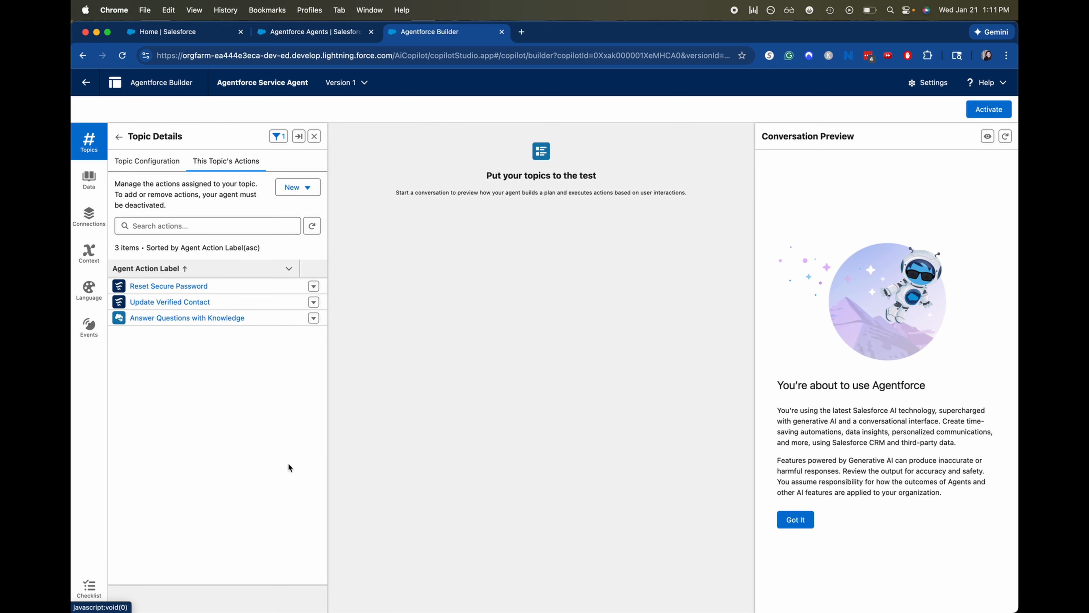
pyautogui.click(296, 188)
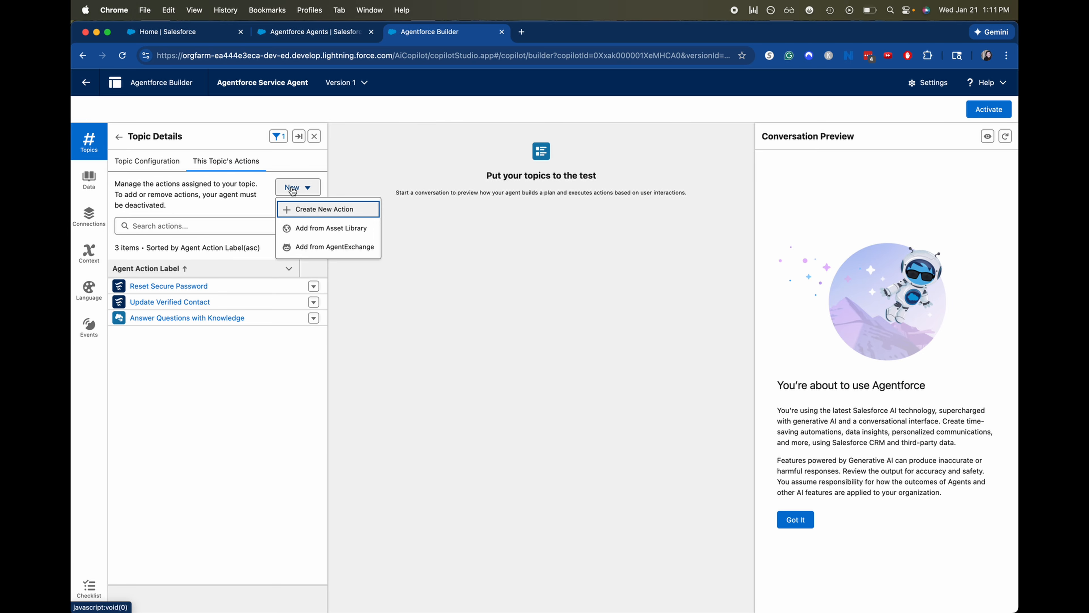
pyautogui.click(116, 137)
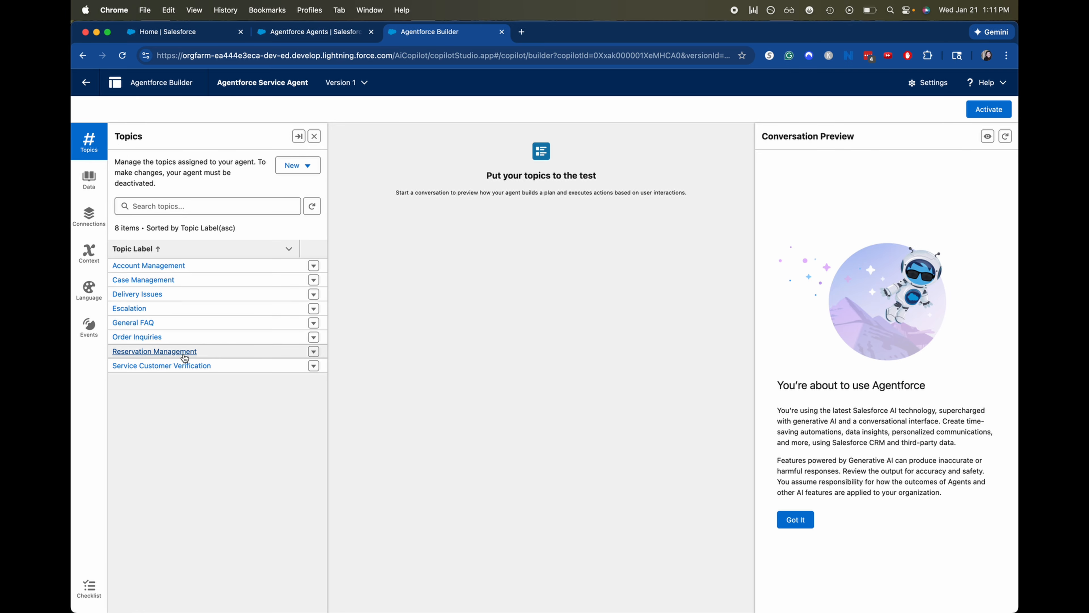
# Start a new action in the Reservation Management topic that references the Adjust Booking flow, and continue to its configuration.
pyautogui.click(184, 352)
pyautogui.click(206, 165)
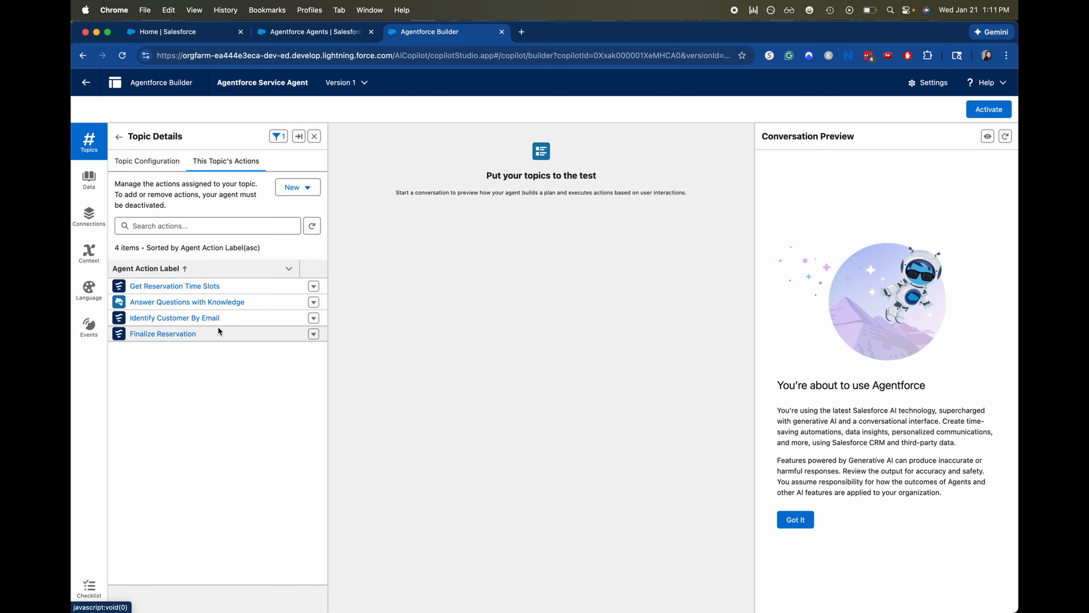
pyautogui.click(302, 189)
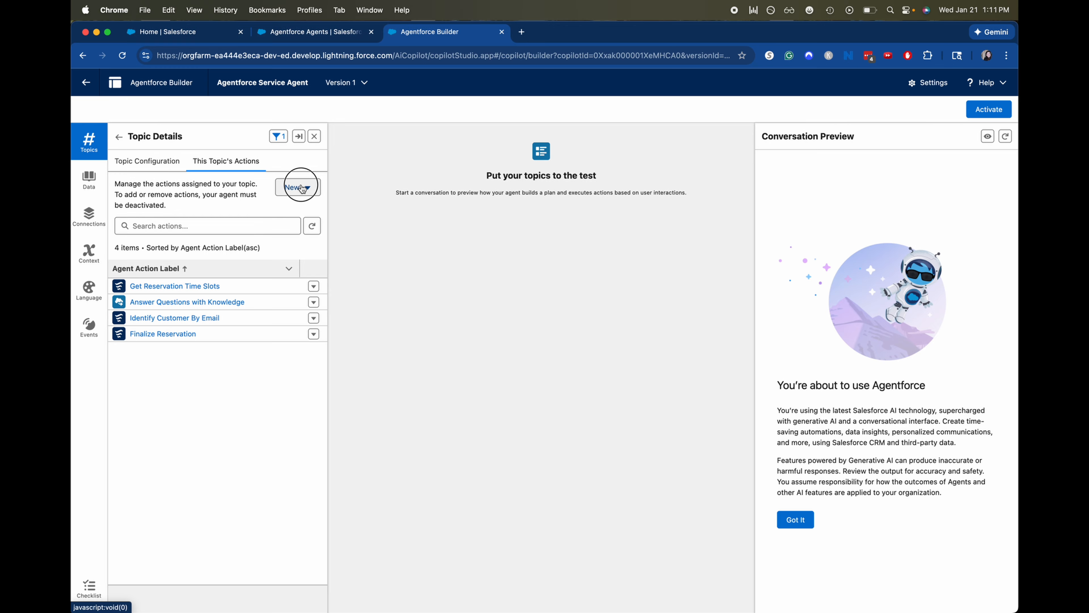
pyautogui.click(303, 210)
pyautogui.click(329, 290)
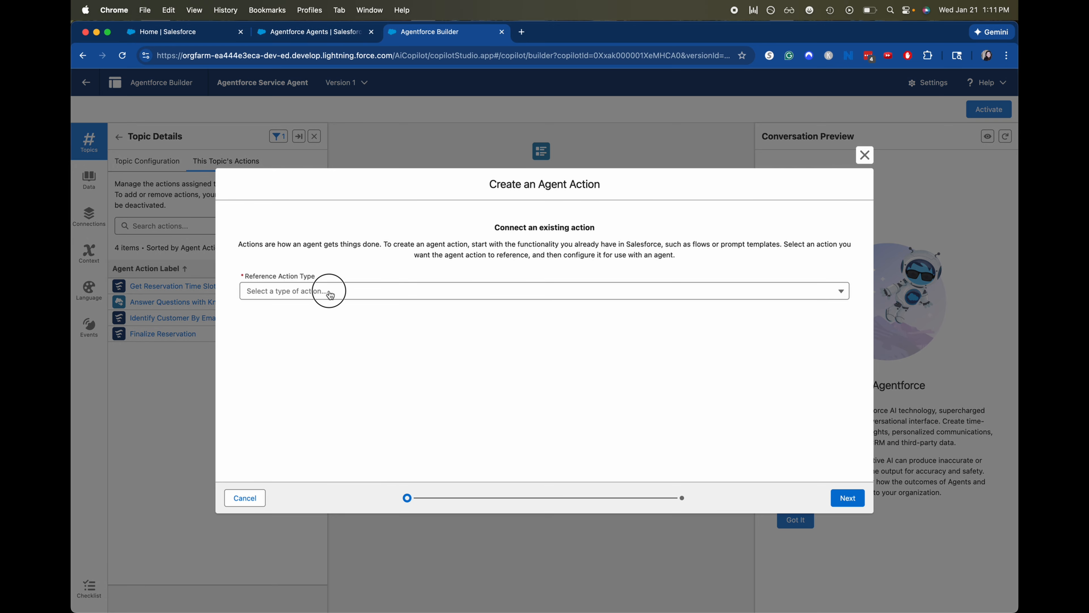
pyautogui.click(336, 352)
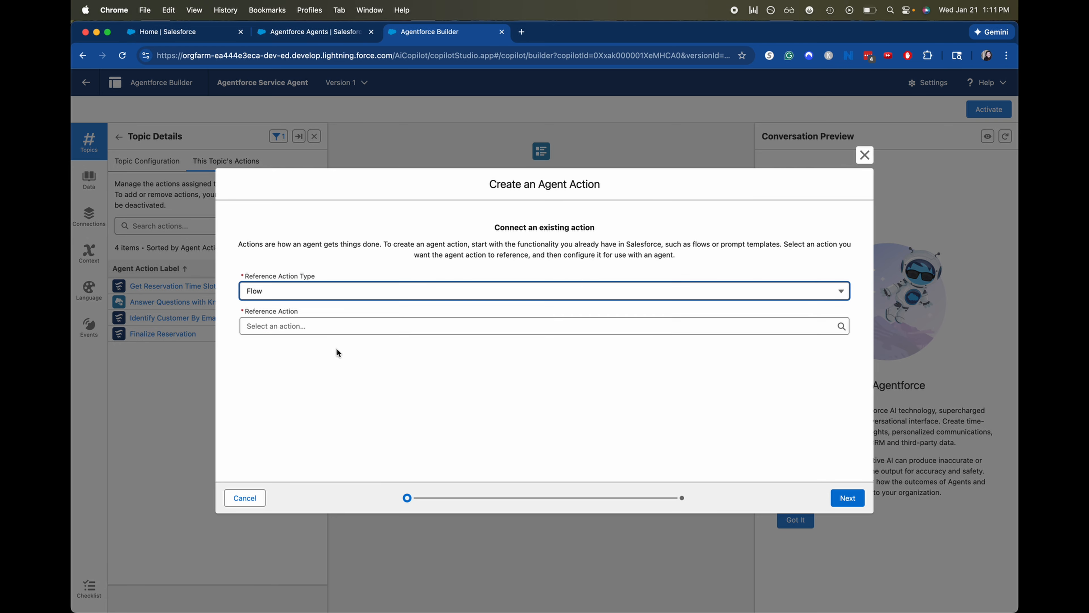
pyautogui.click(336, 326)
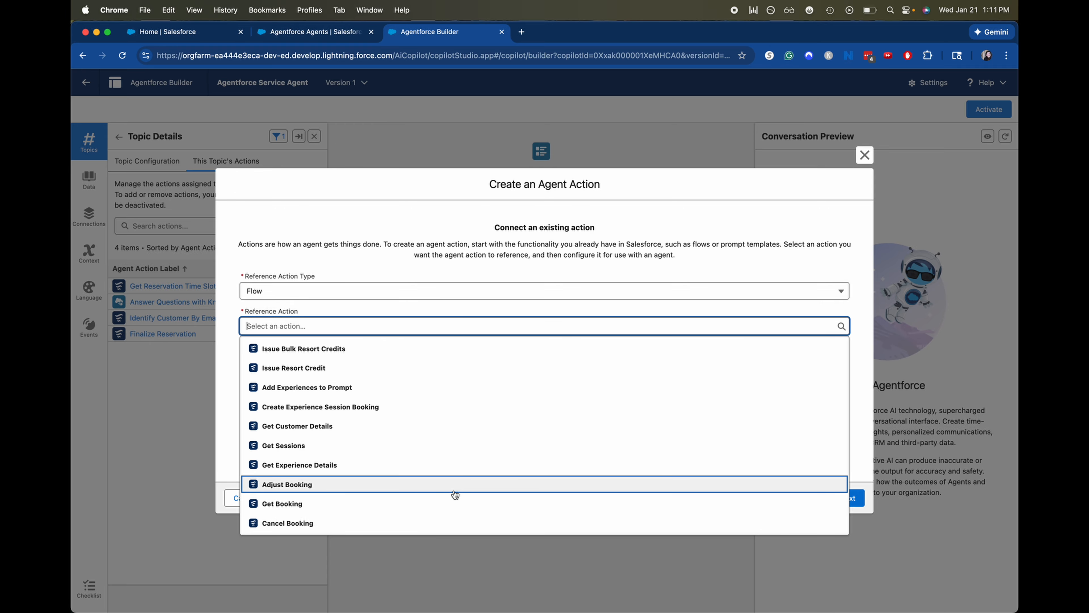
pyautogui.click(453, 486)
pyautogui.click(612, 381)
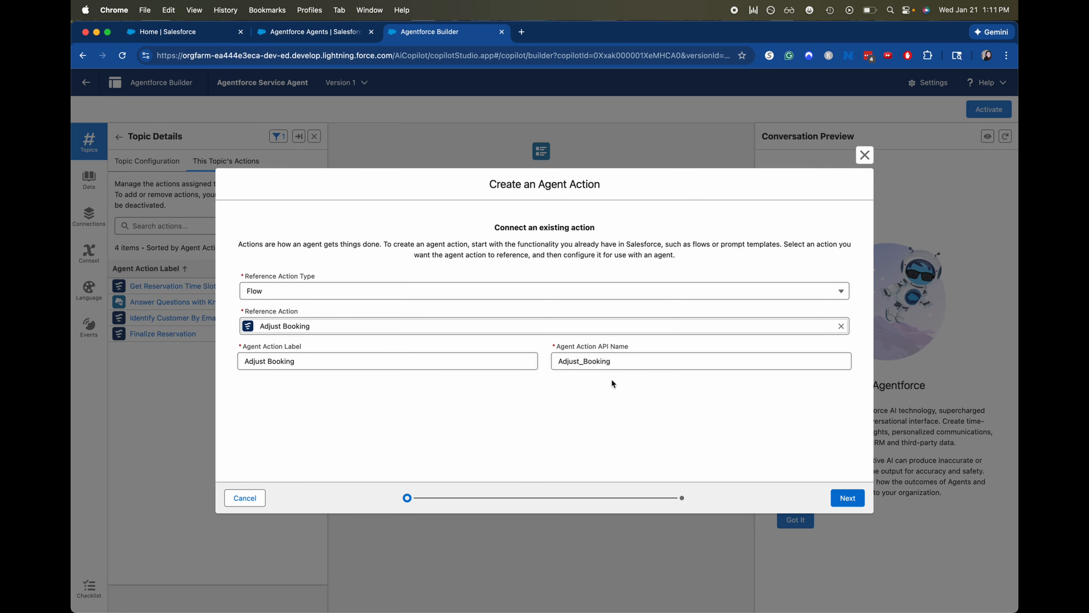
pyautogui.click(847, 498)
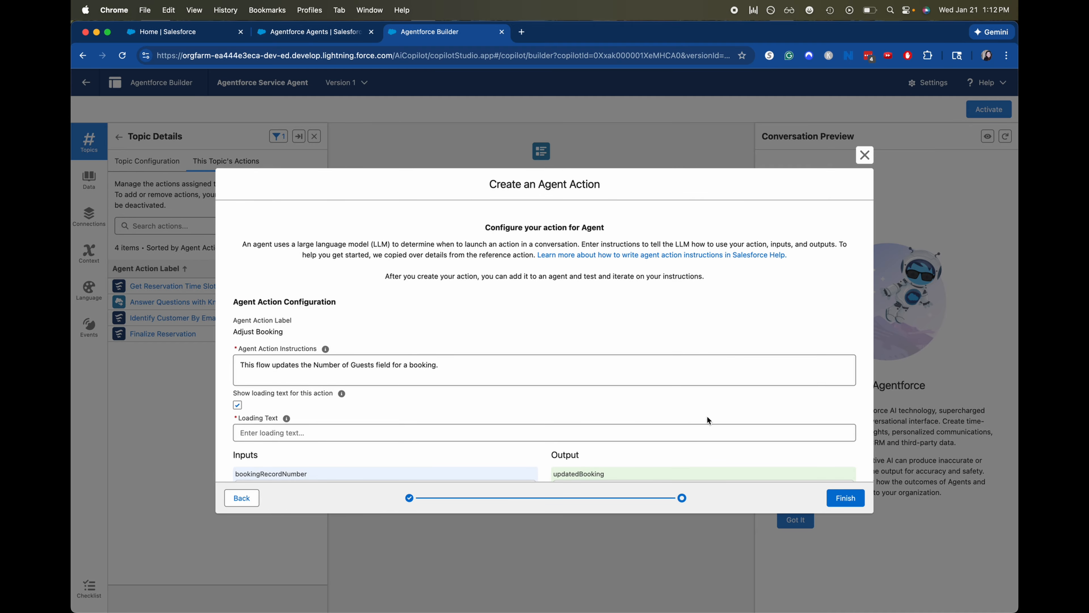
# Set the Adjust Booking action's loading text to "Please hang tight while we get the information".
pyautogui.scroll(-3, 707, 420)
pyautogui.scroll(-3, 708, 419)
pyautogui.scroll(5, 707, 419)
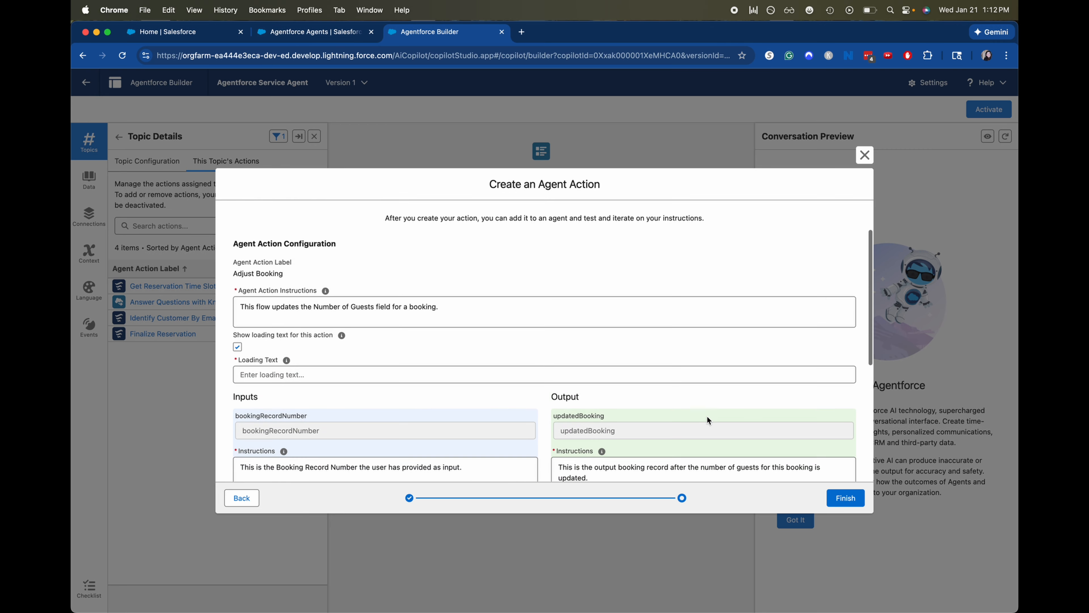
pyautogui.click(487, 377)
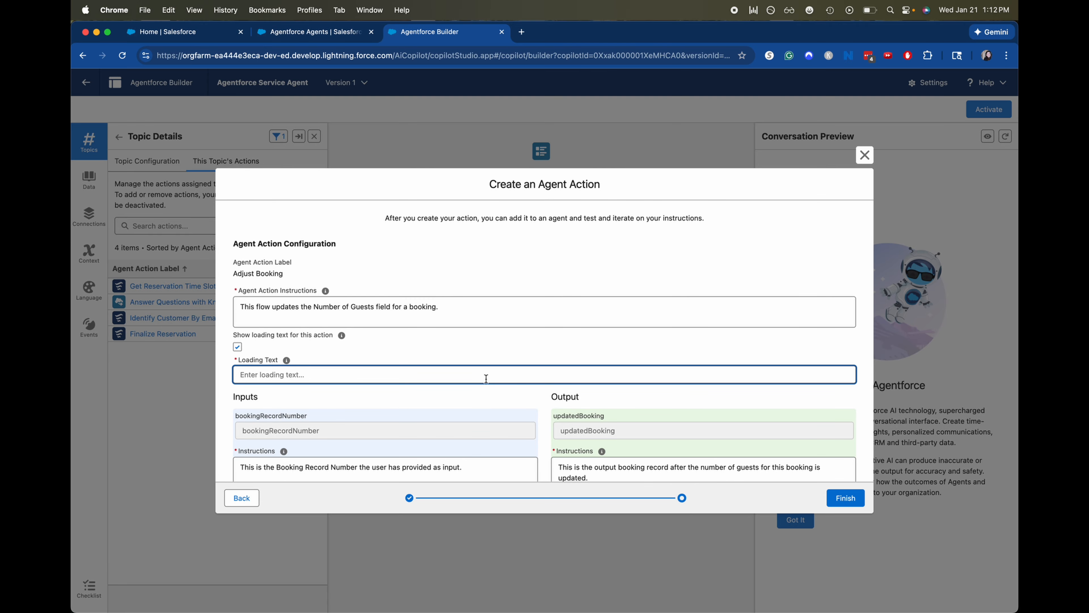
pyautogui.write('Please hang tight while we get the informat')
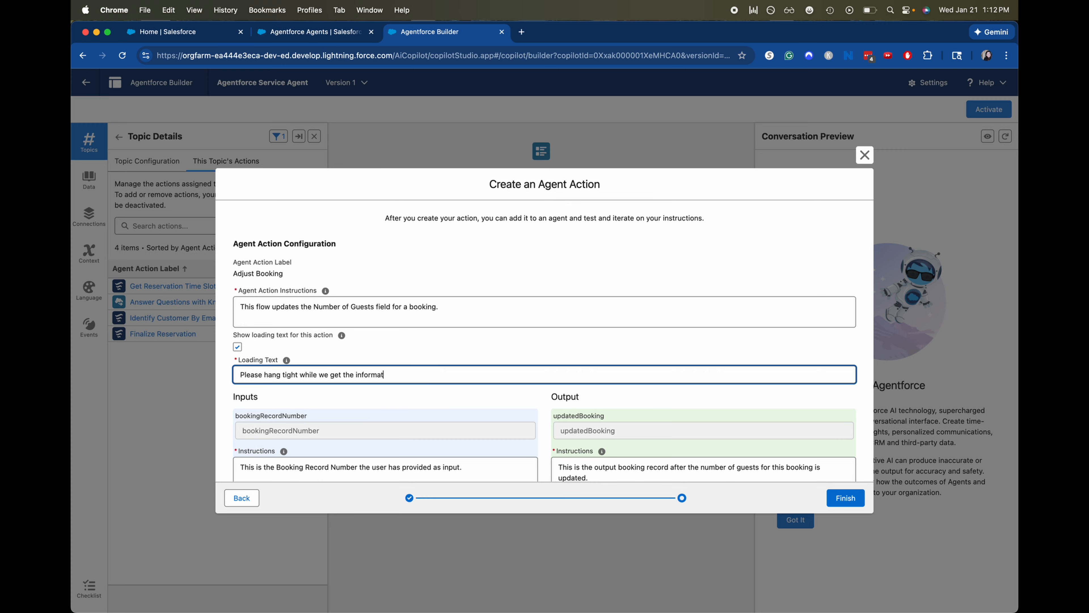
pyautogui.write('ion')
pyautogui.scroll(-2, 498, 312)
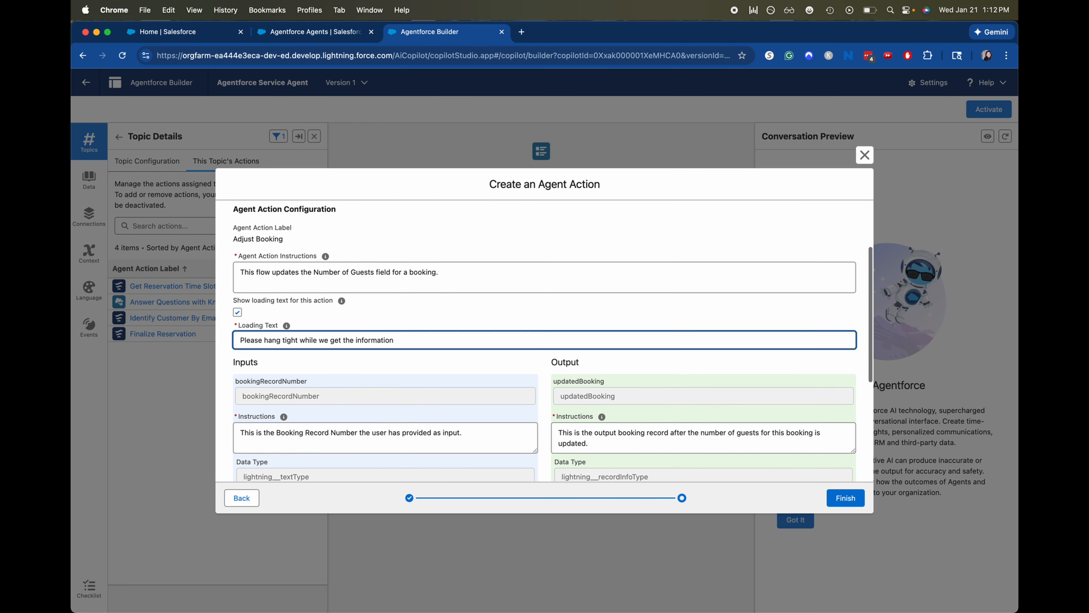
pyautogui.click(497, 310)
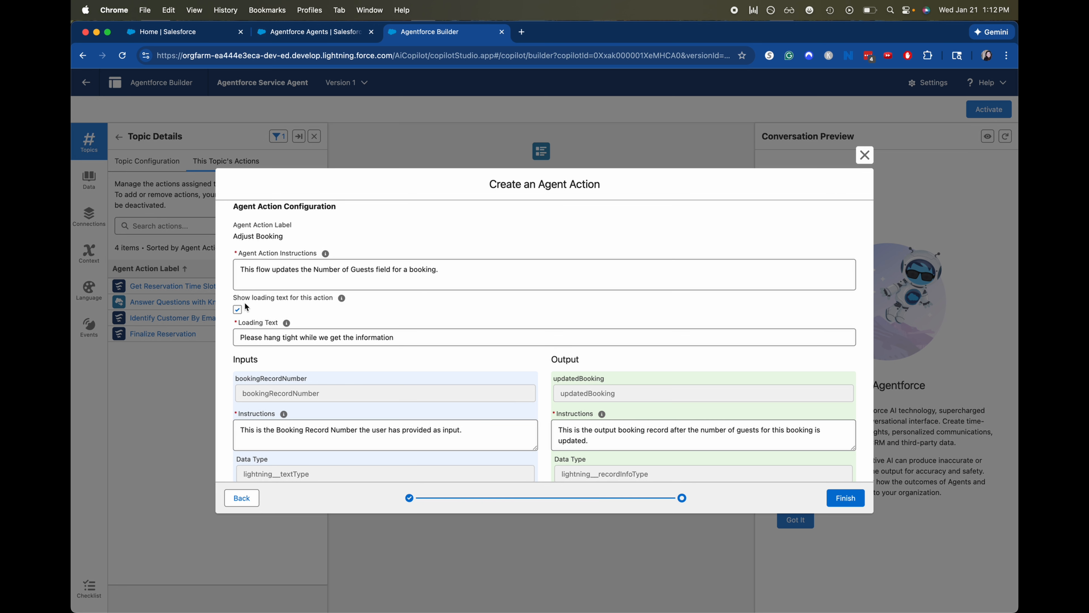
pyautogui.click(393, 278)
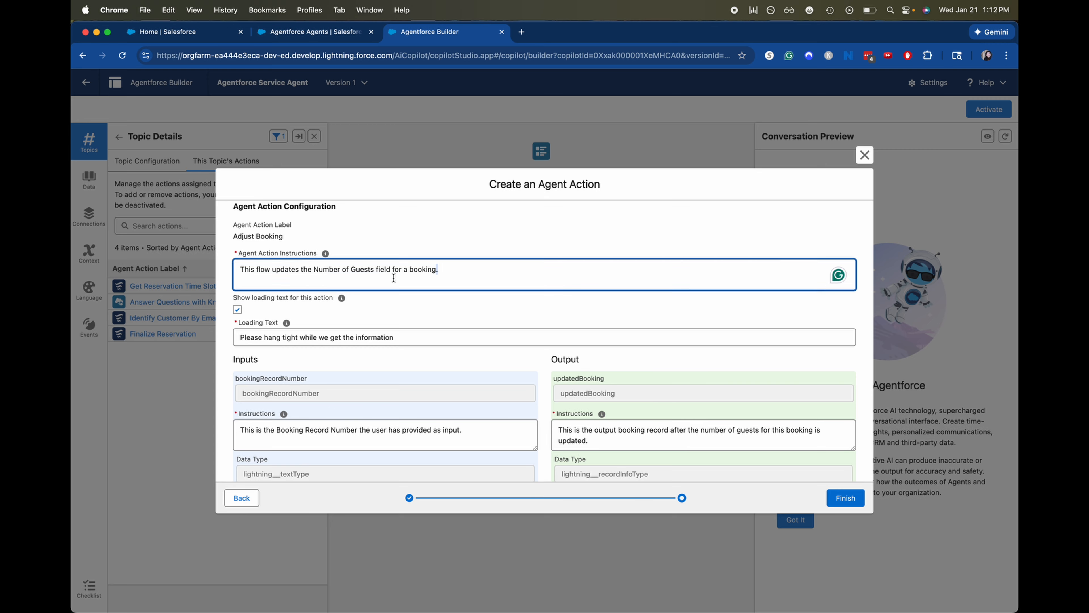
pyautogui.press('super+a')
# Require input and collect data from the user for both the bookingRecordNumber and numberOfGuests inputs.
pyautogui.scroll(-5, 393, 278)
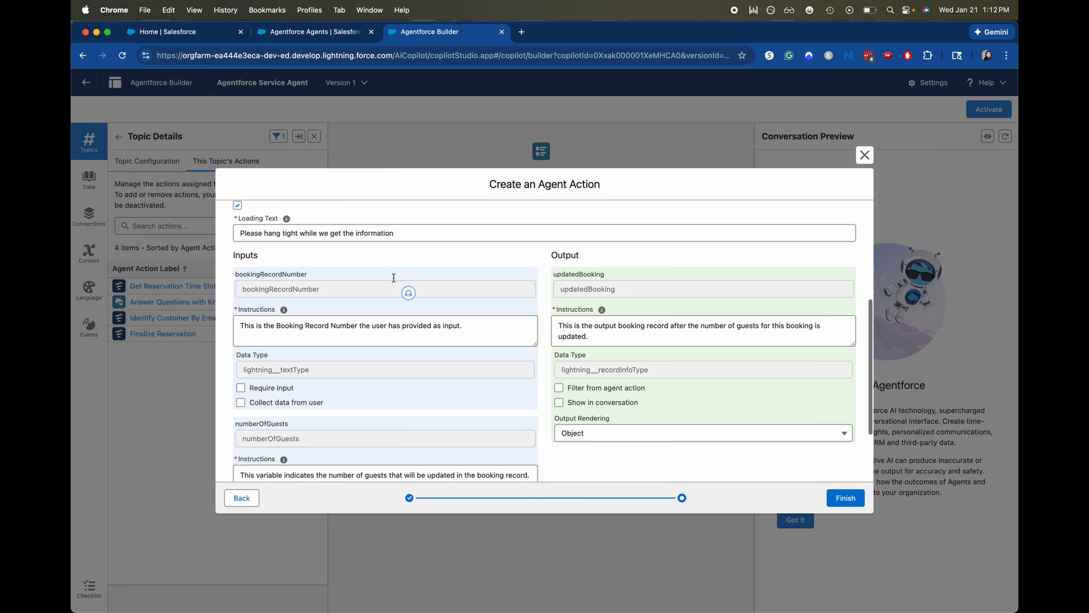
pyautogui.click(290, 387)
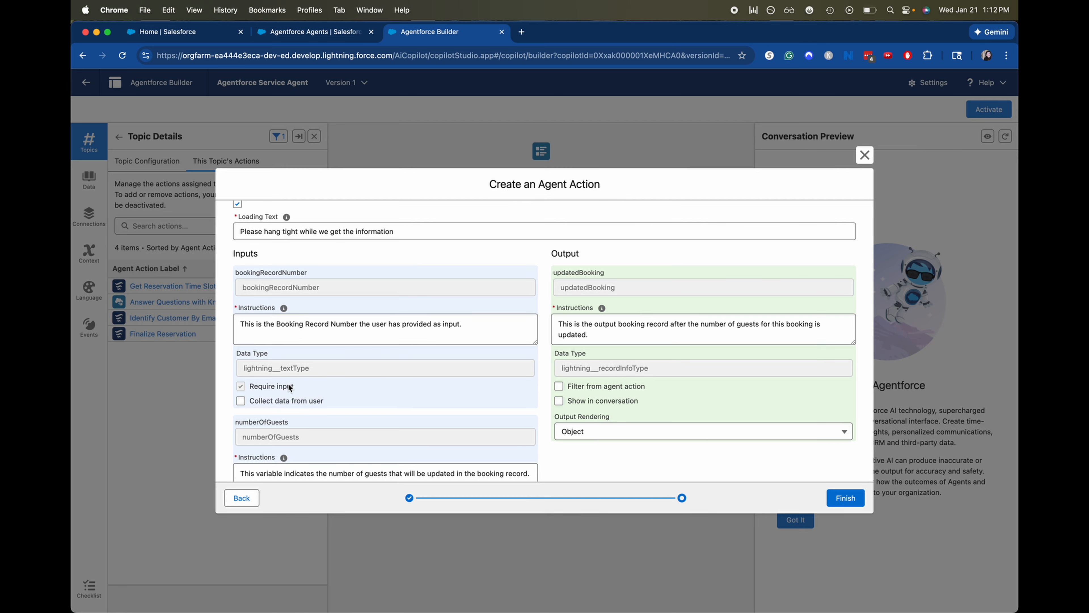
pyautogui.click(254, 400)
pyautogui.scroll(-3, 667, 399)
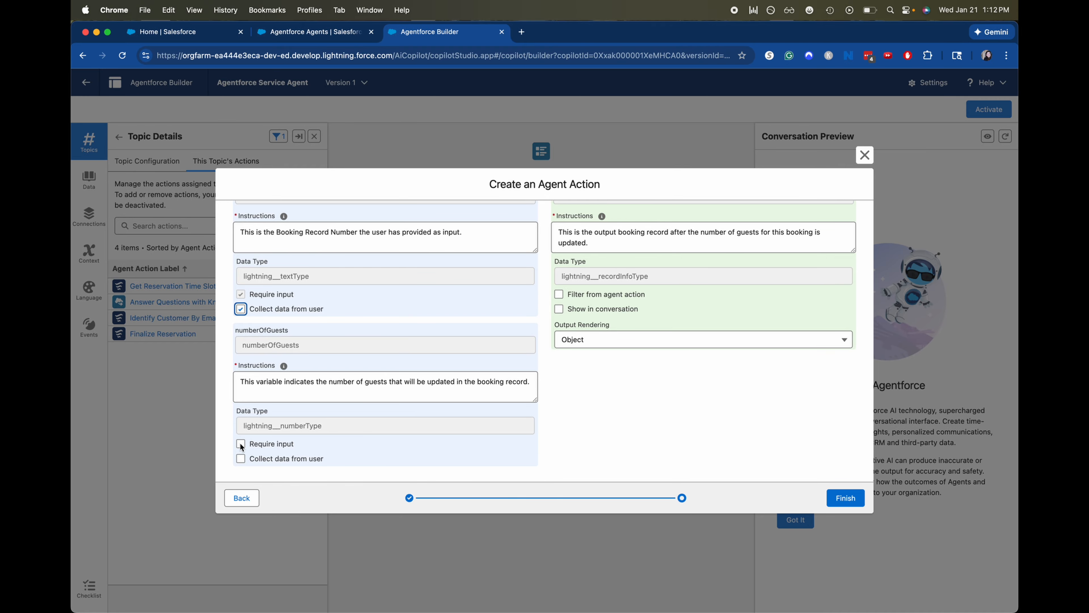
pyautogui.click(241, 458)
# Enable Filter from agent action and Show in conversation for the updatedBooking output, keep Object rendering, and try to finish the action.
pyautogui.scroll(10, 481, 376)
pyautogui.scroll(-10, 481, 376)
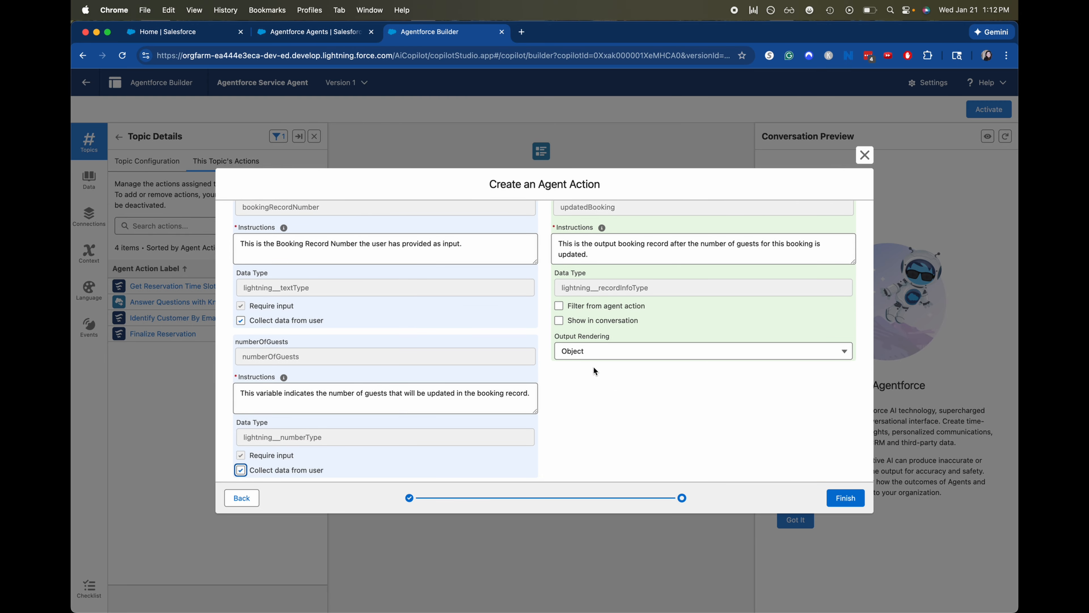
pyautogui.scroll(3, 643, 347)
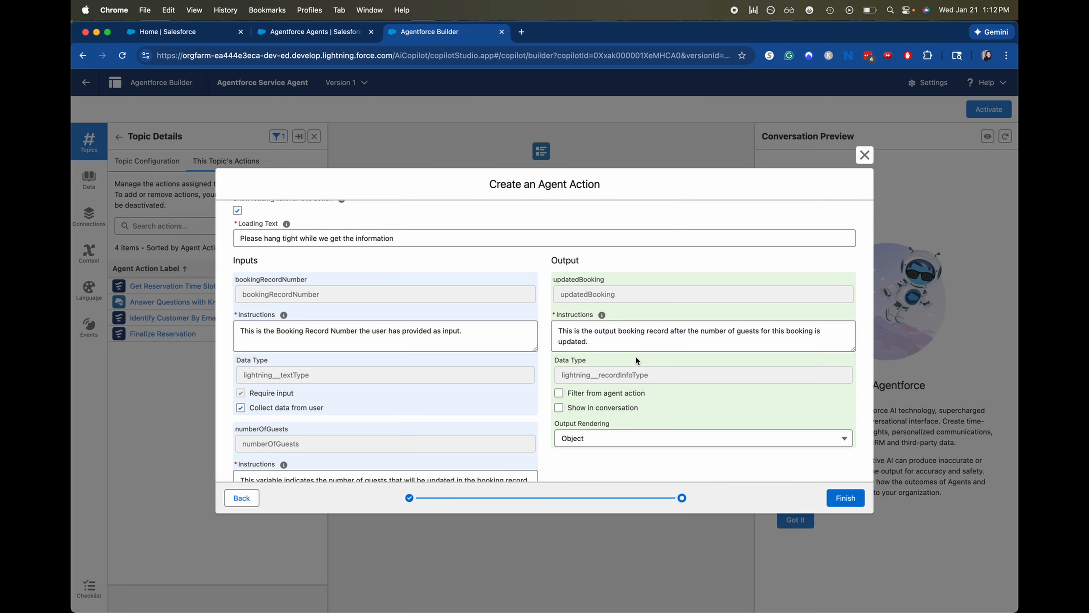
pyautogui.click(558, 393)
pyautogui.click(818, 434)
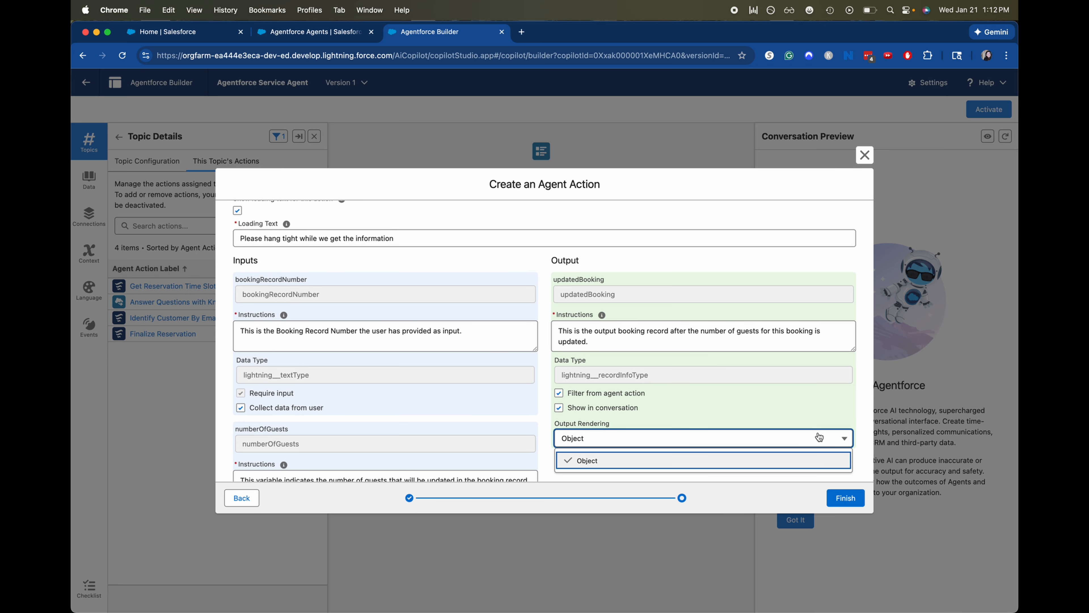
pyautogui.scroll(-2, 818, 432)
pyautogui.click(791, 403)
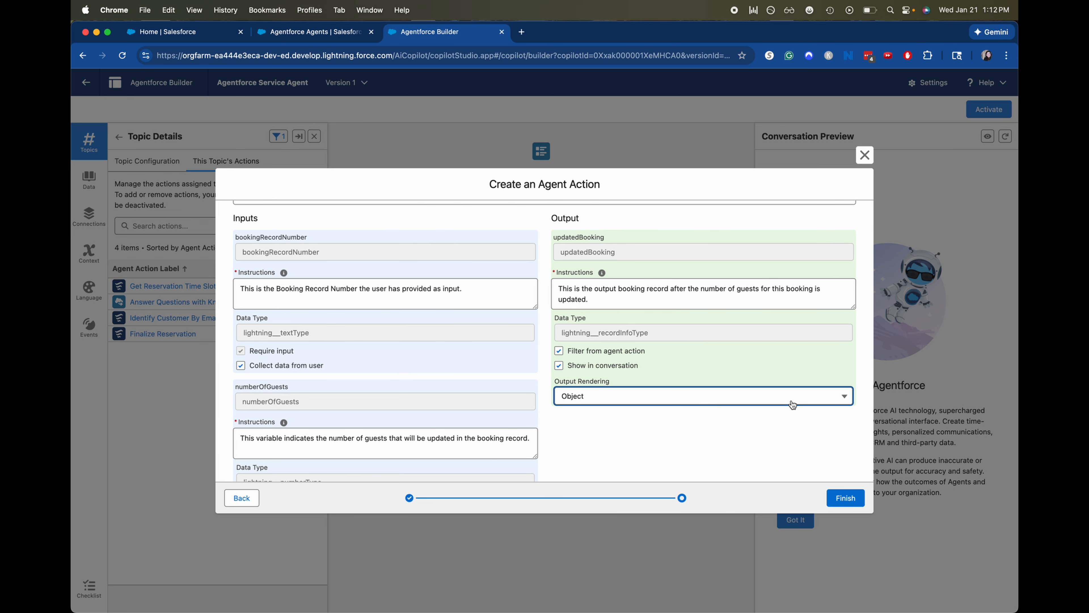
pyautogui.scroll(5, 791, 401)
pyautogui.click(851, 496)
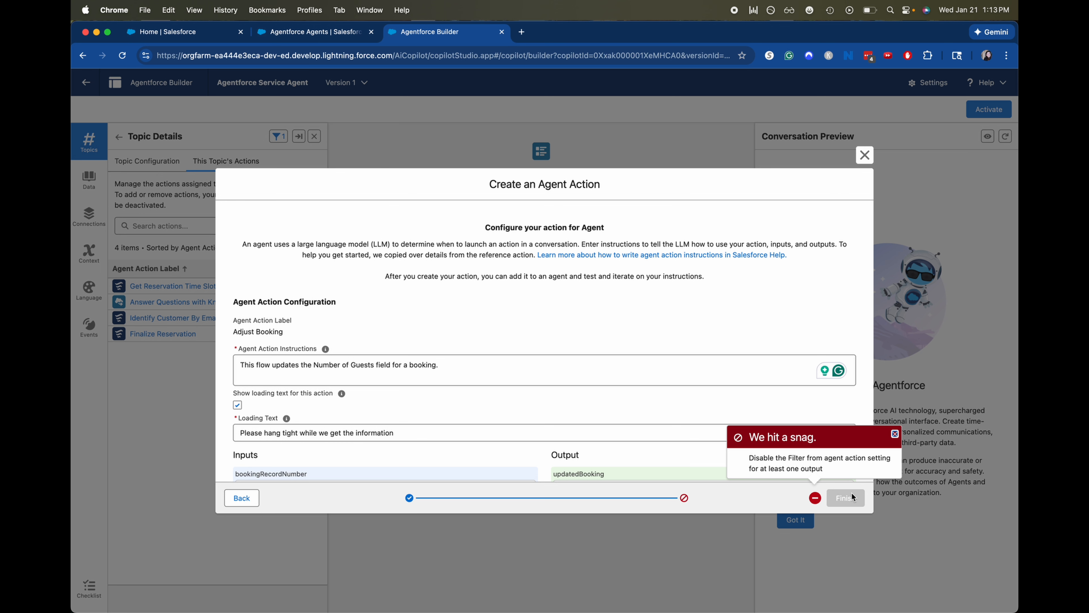
# Disable Filter from agent action for the updatedBooking output and finish creating the Adjust Booking action.
pyautogui.scroll(-6, 650, 292)
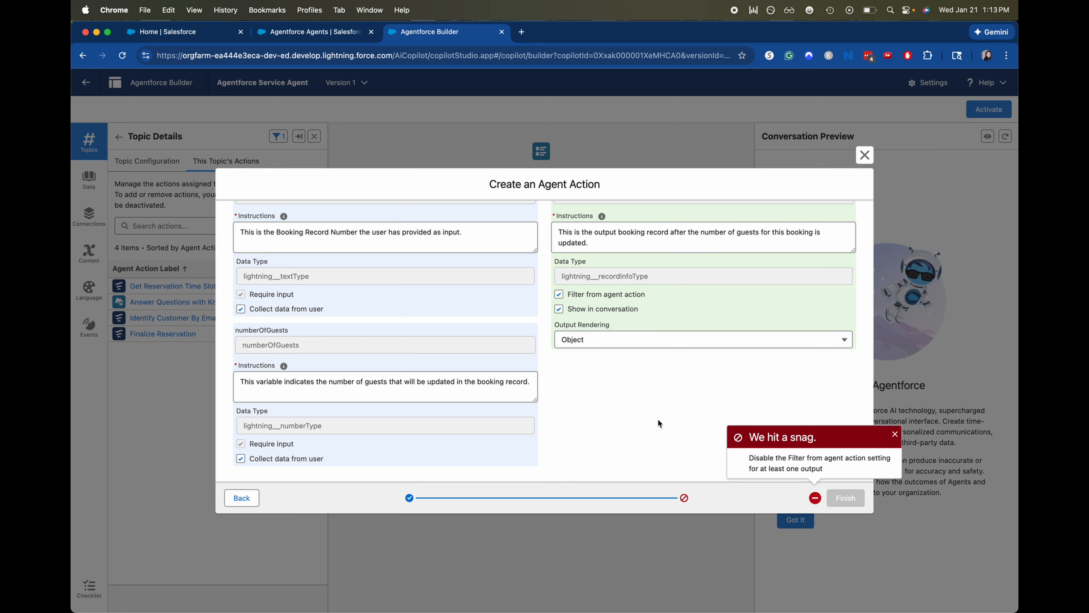
pyautogui.click(559, 294)
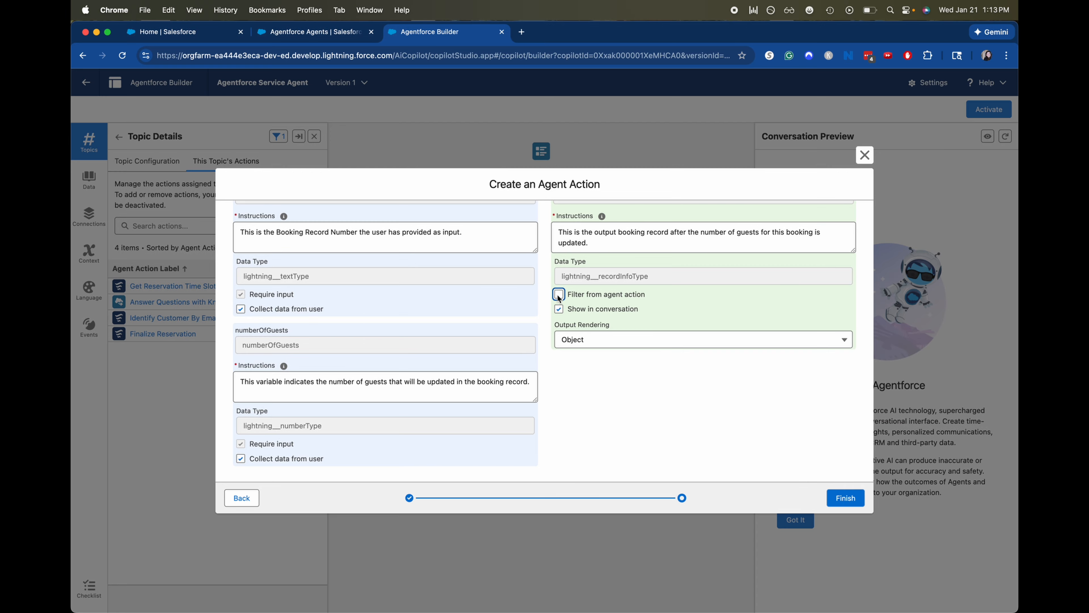
pyautogui.click(851, 498)
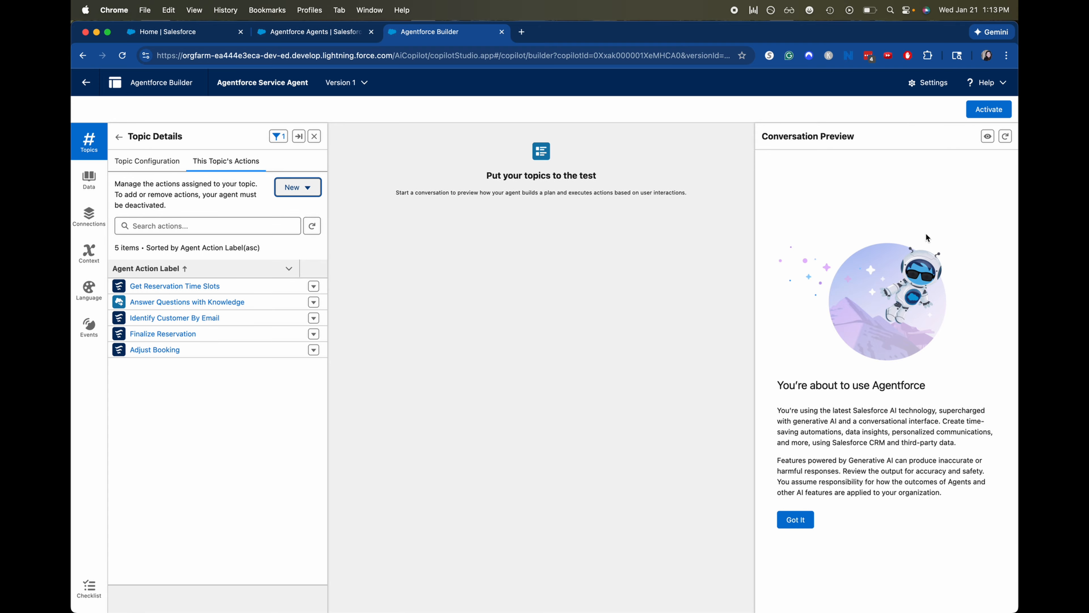
# Test the agent in the conversation preview with "please adjust my booking" and review its topic selection and reasoning.
pyautogui.click(812, 522)
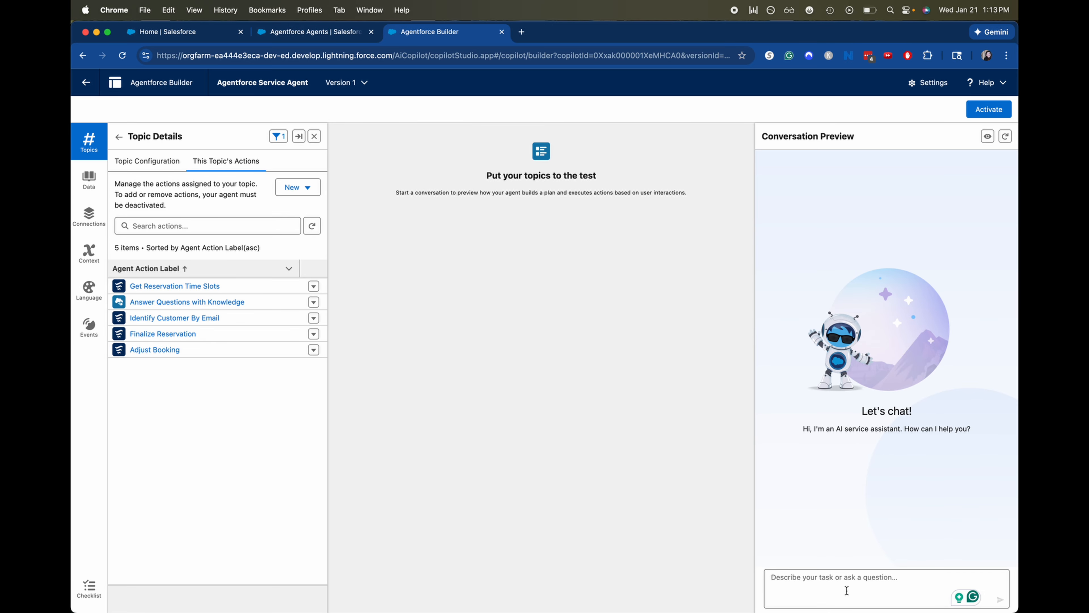
pyautogui.write('please ad')
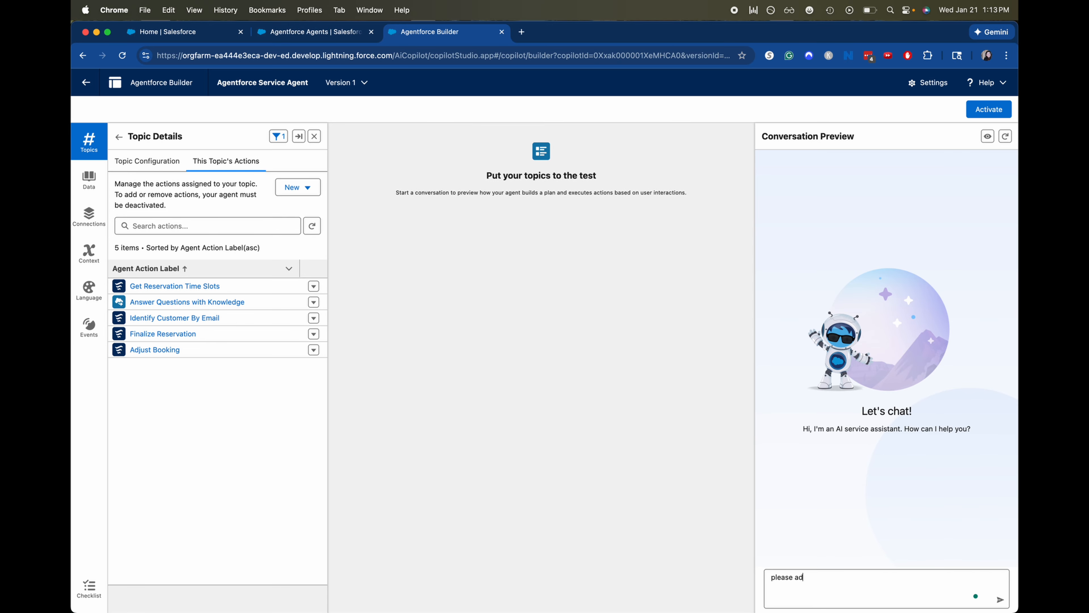
pyautogui.write('judt my booking')
pyautogui.press('Return')
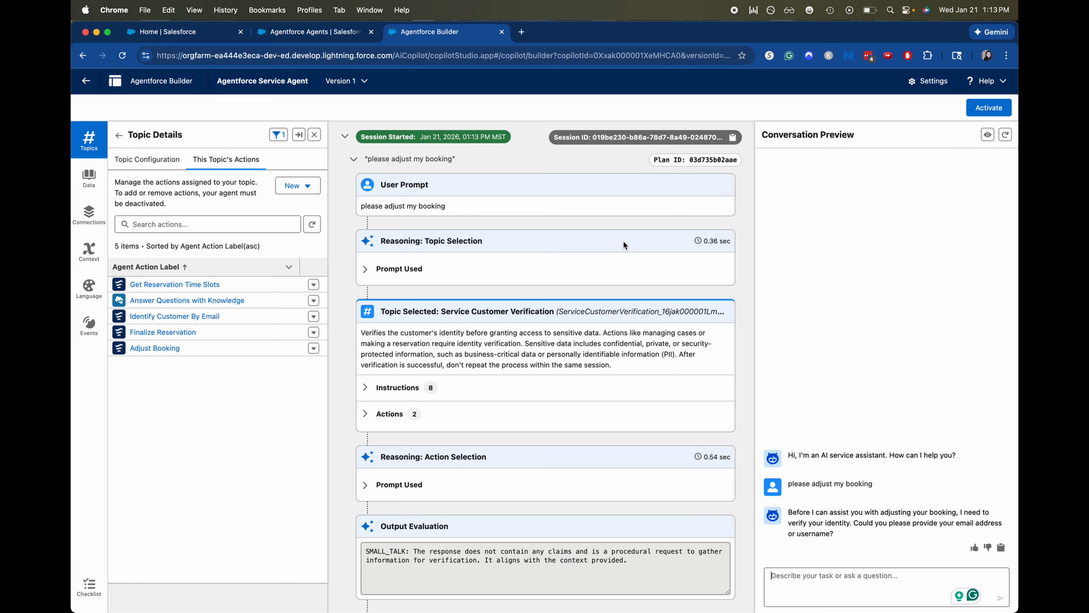
pyautogui.scroll(-5, 623, 240)
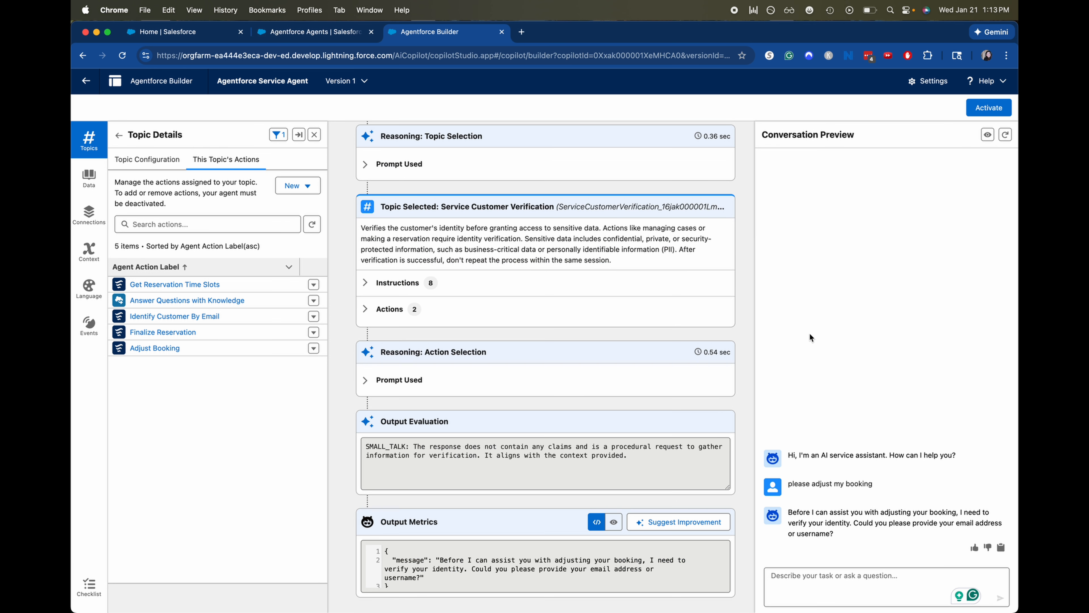
pyautogui.scroll(2, 731, 331)
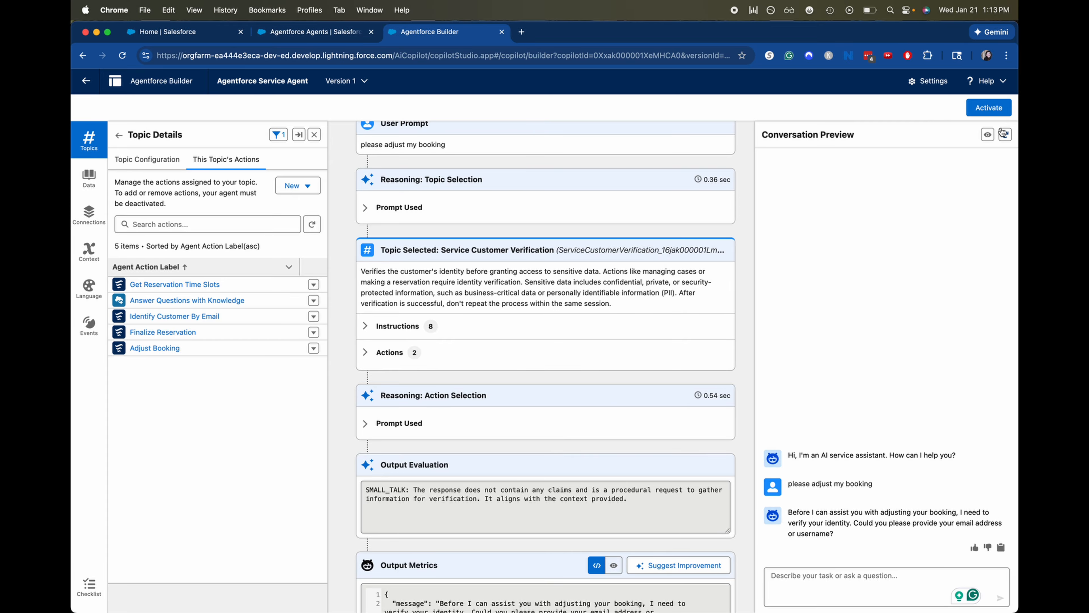
# Expand the full list of configuration issues, activate the agent despite them, and return to the Agentforce Agents setup page.
pyautogui.click(999, 109)
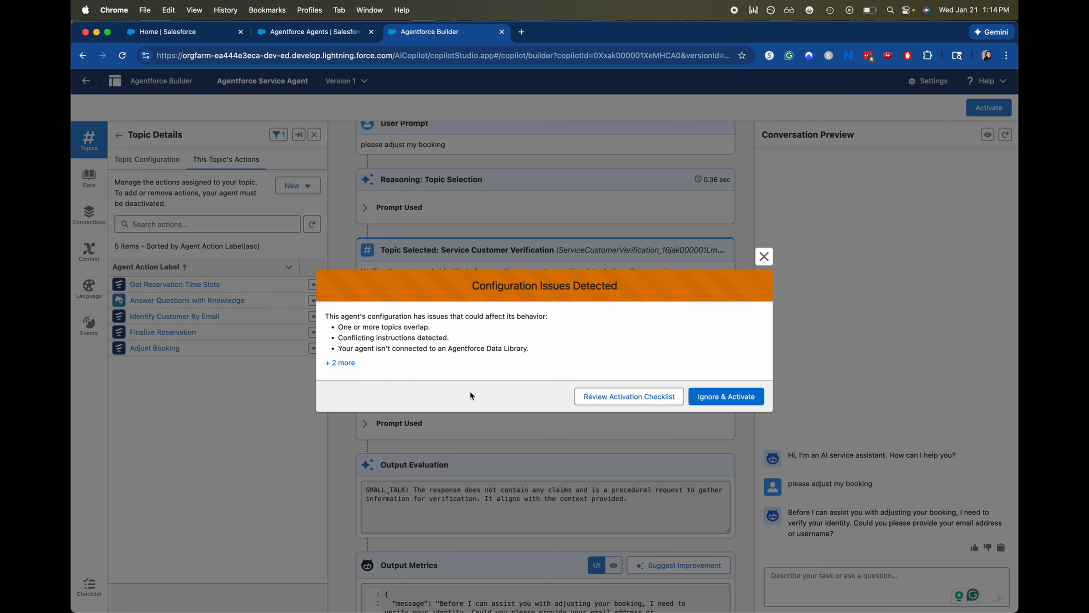
pyautogui.click(343, 362)
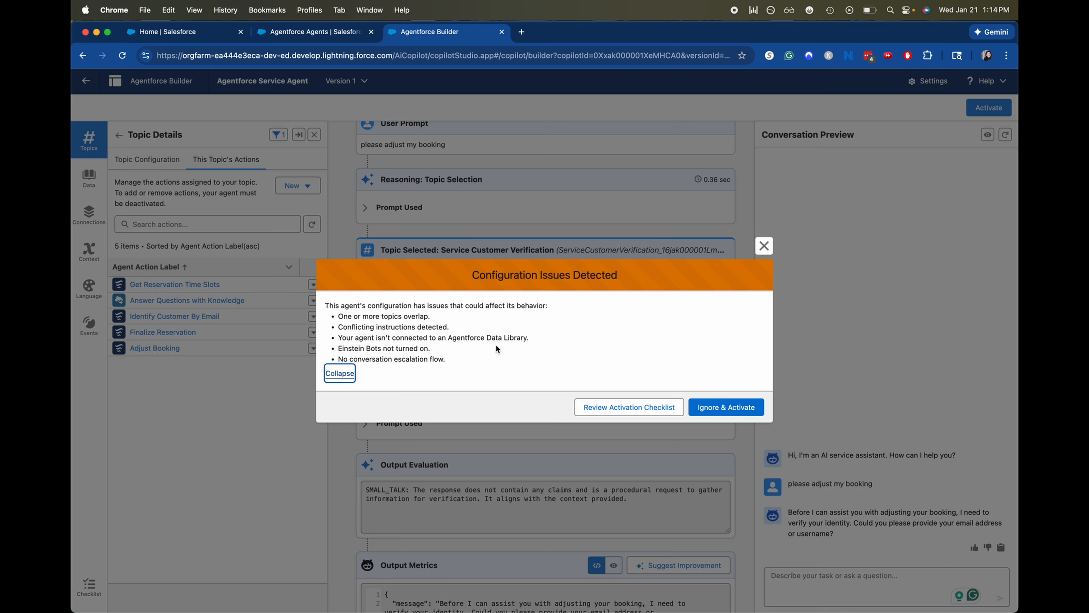
pyautogui.click(739, 410)
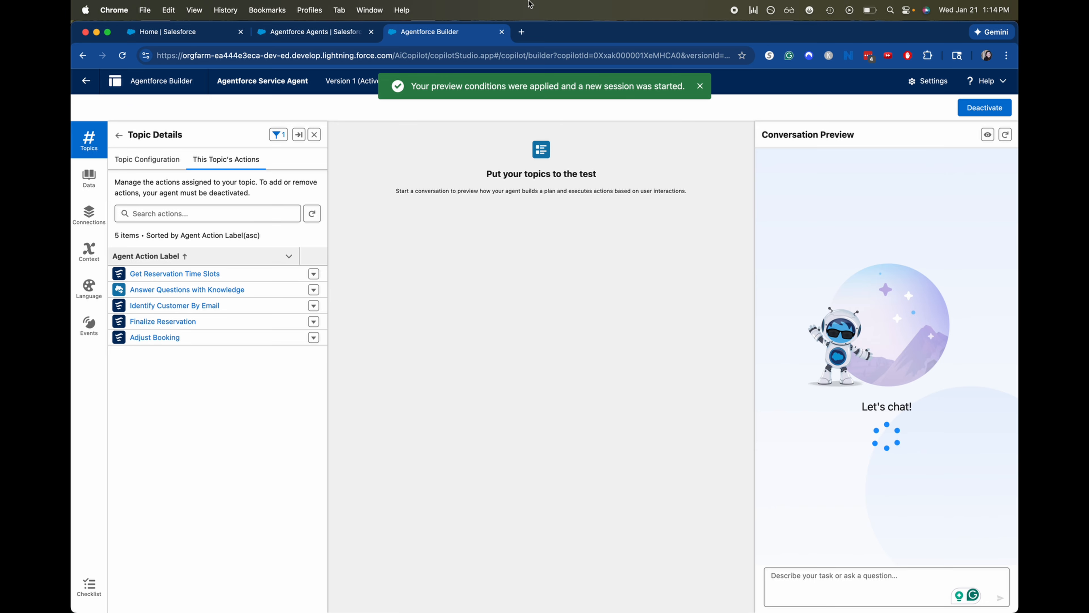
pyautogui.click(256, 27)
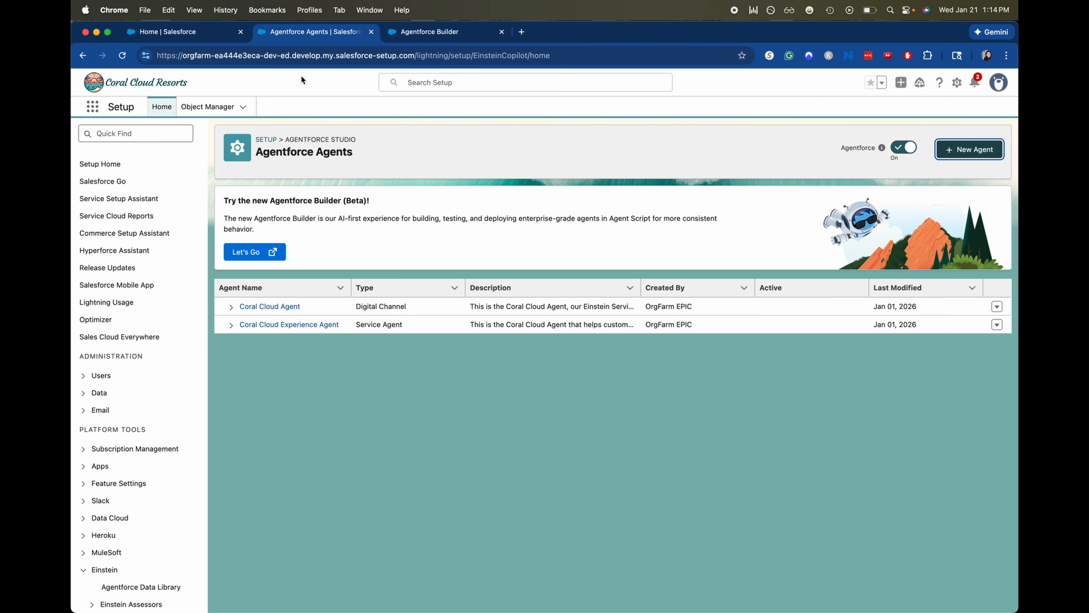